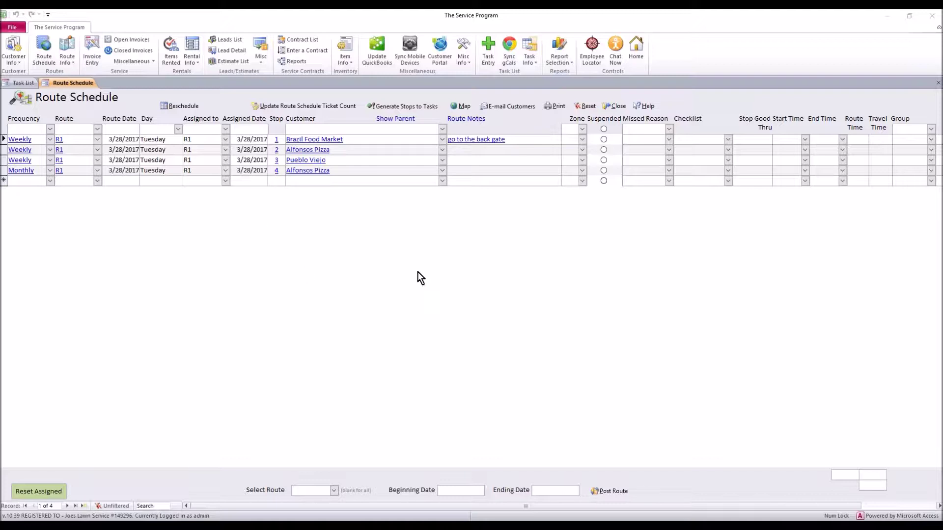
# Step: Open the mobile device sync page and choose an option for the Mobile Sync
pyautogui.click(409, 57)
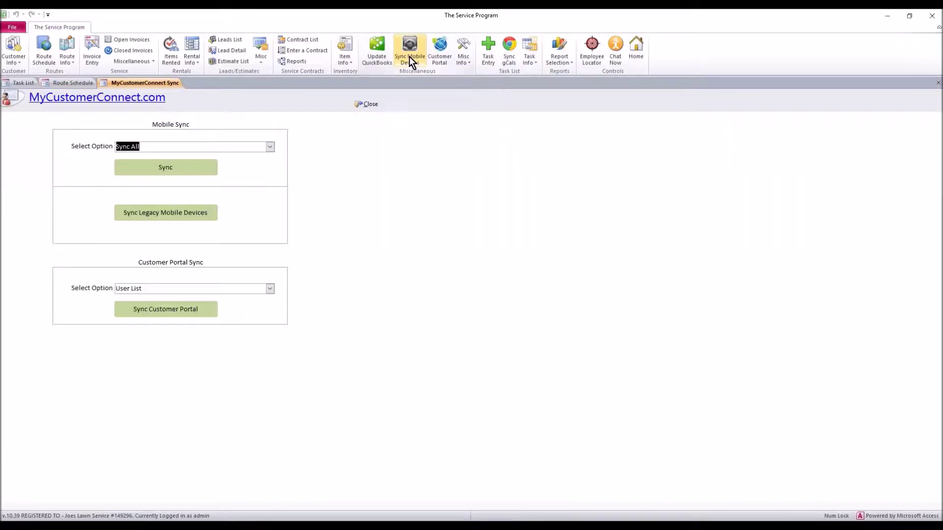
pyautogui.click(272, 147)
pyautogui.click(148, 196)
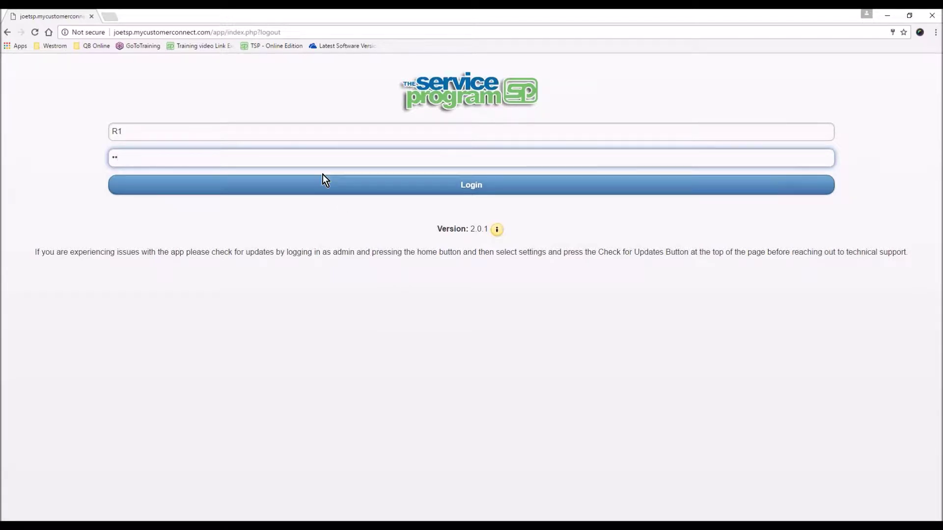
# Step: Switch to the mobile web app in Chrome, log in as R1 and show the route schedule for 03/28/2017
pyautogui.click(456, 193)
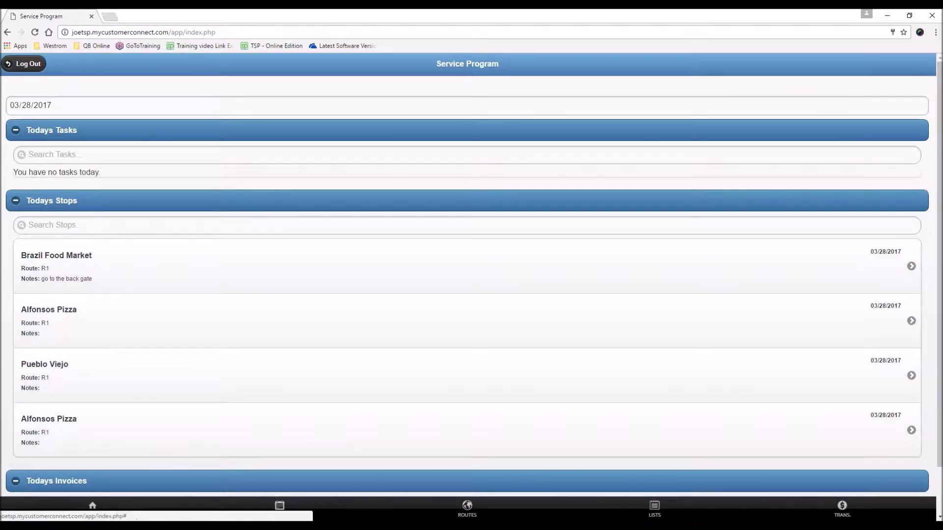
pyautogui.click(448, 510)
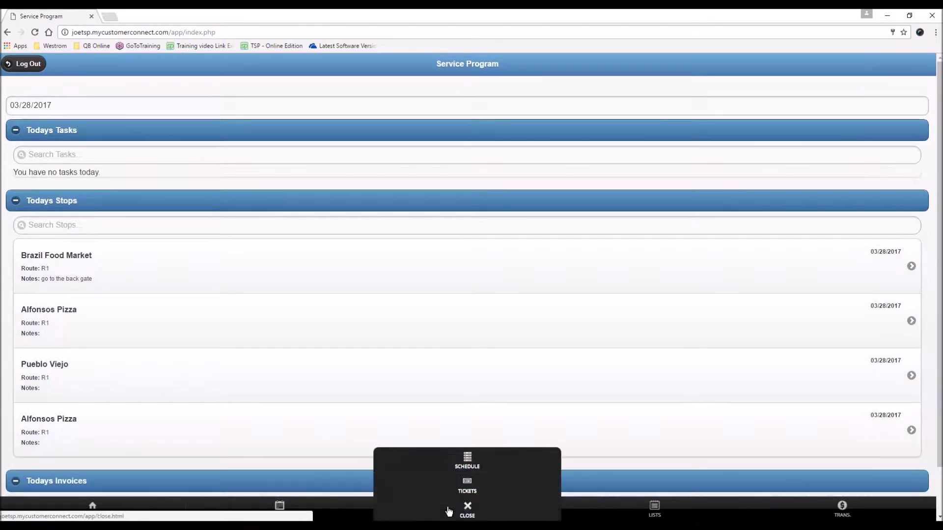
pyautogui.click(468, 464)
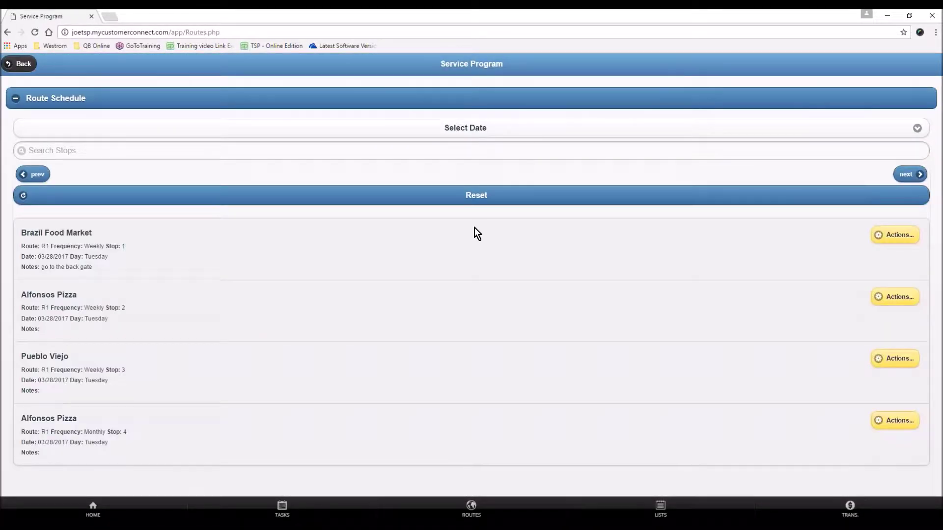
pyautogui.click(501, 131)
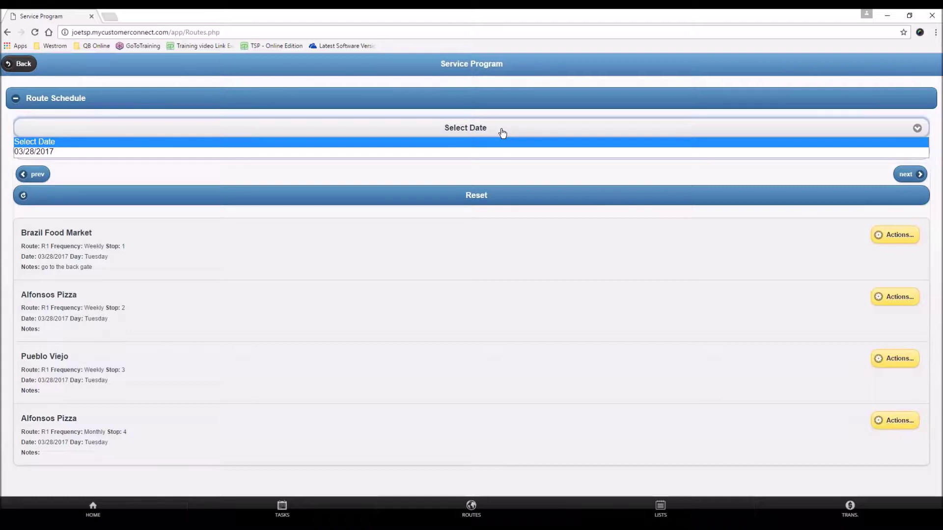
pyautogui.click(232, 151)
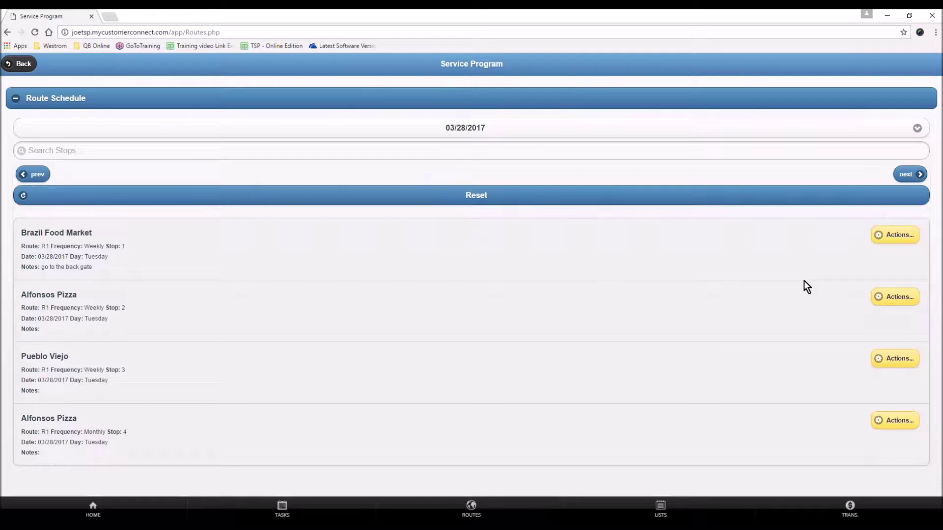
# Step: Open the stop details of the Brazil Food Market stop on route R1
pyautogui.click(891, 236)
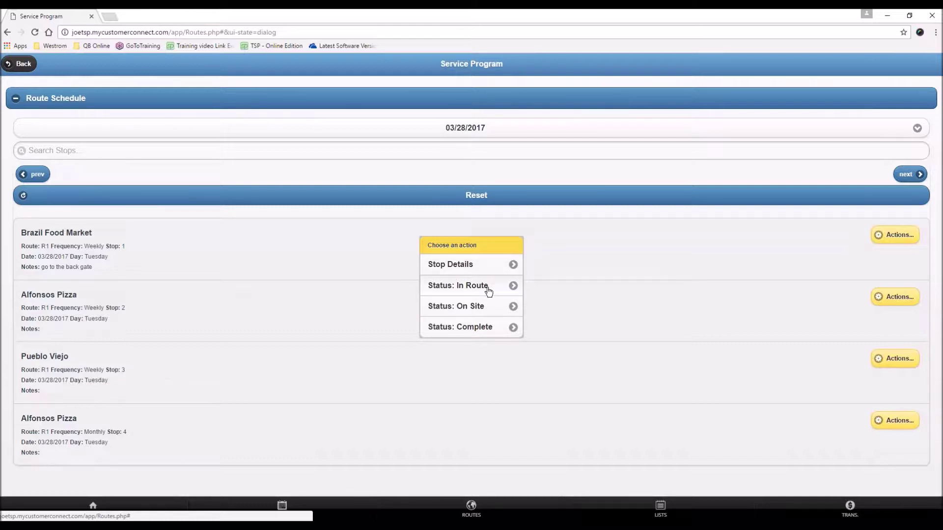
pyautogui.click(457, 265)
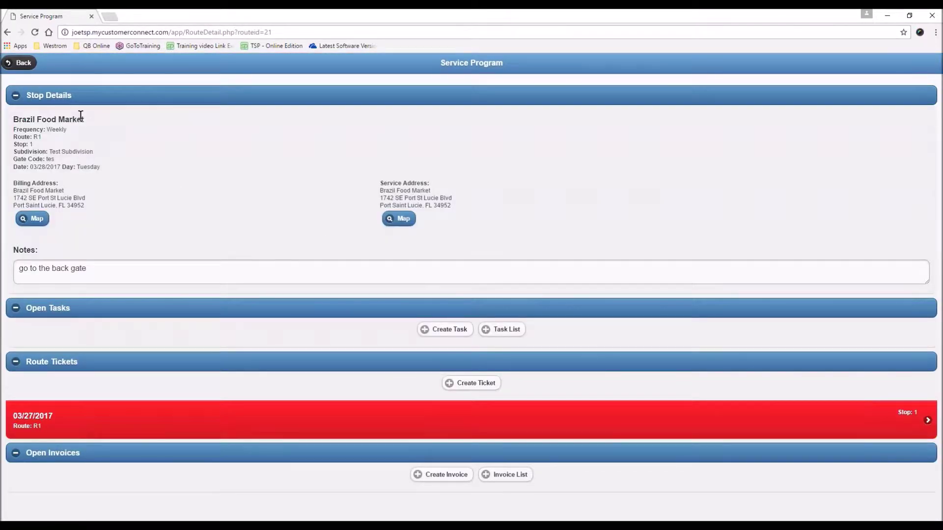
pyautogui.moveTo(84, 119); pyautogui.dragTo(14, 119)
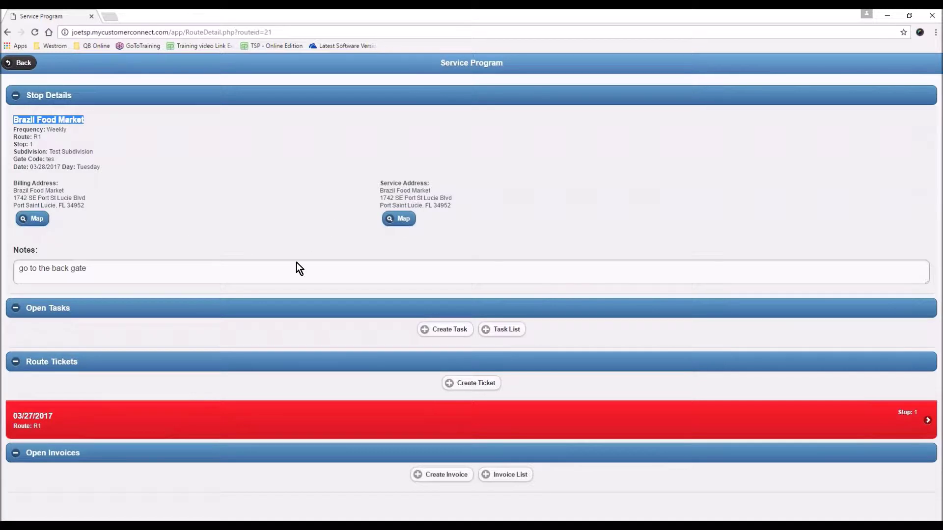
# Step: Create a route ticket for the Brazil Food Market stop and review its customer, route, stop and date
pyautogui.click(477, 385)
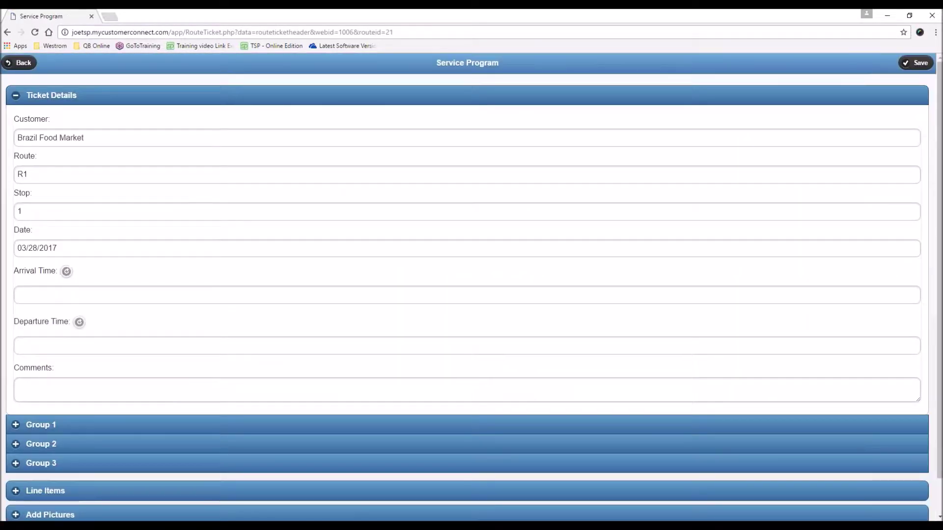
pyautogui.moveTo(103, 137); pyautogui.dragTo(16, 141)
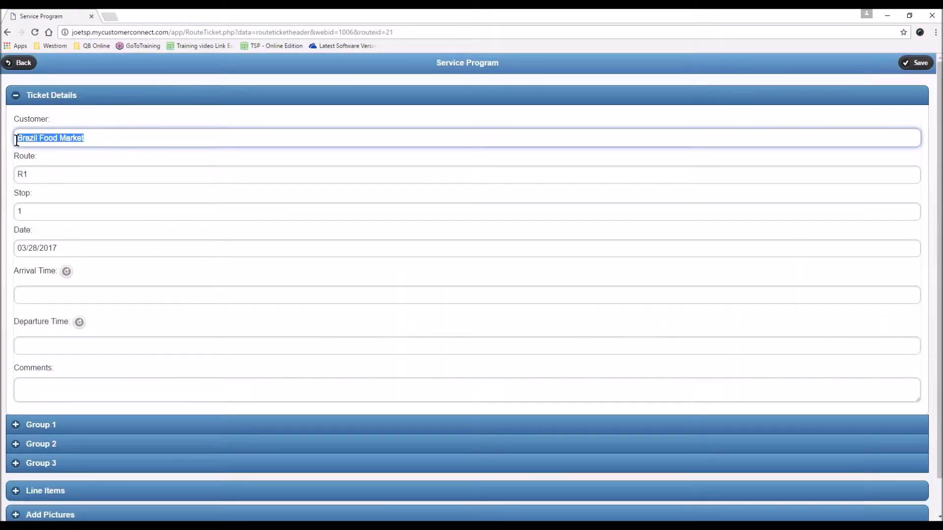
pyautogui.moveTo(33, 175); pyautogui.dragTo(19, 187)
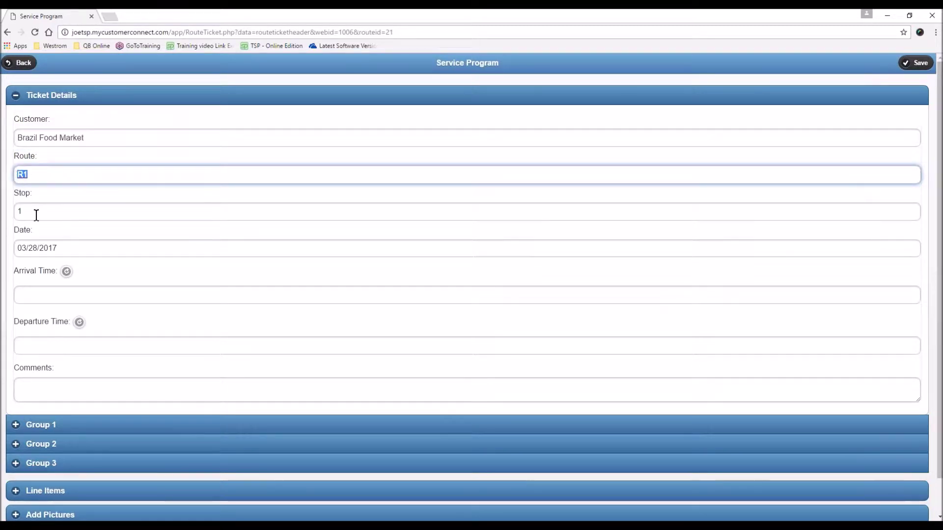
pyautogui.click(17, 213)
pyautogui.doubleClick(65, 246)
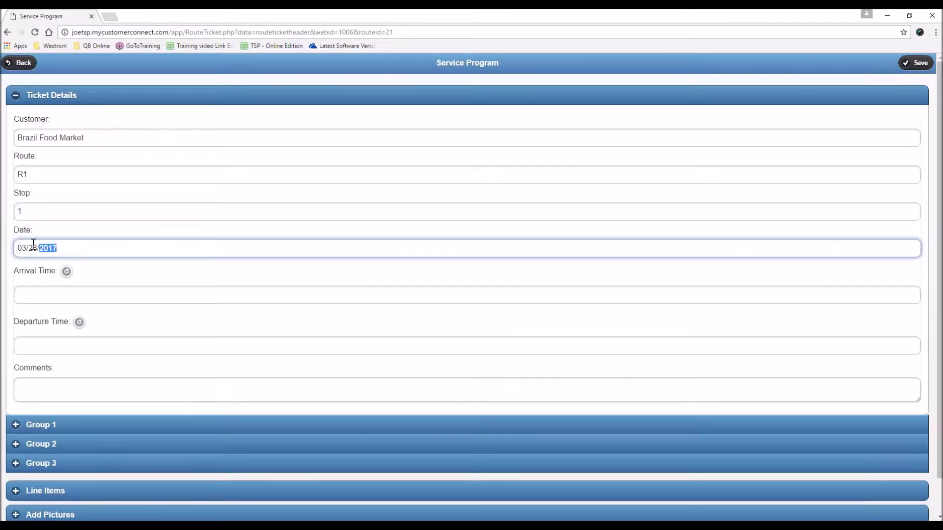
pyautogui.moveTo(33, 244); pyautogui.dragTo(12, 245)
# Step: Stamp the current time as the ticket's arrival time
pyautogui.click(67, 274)
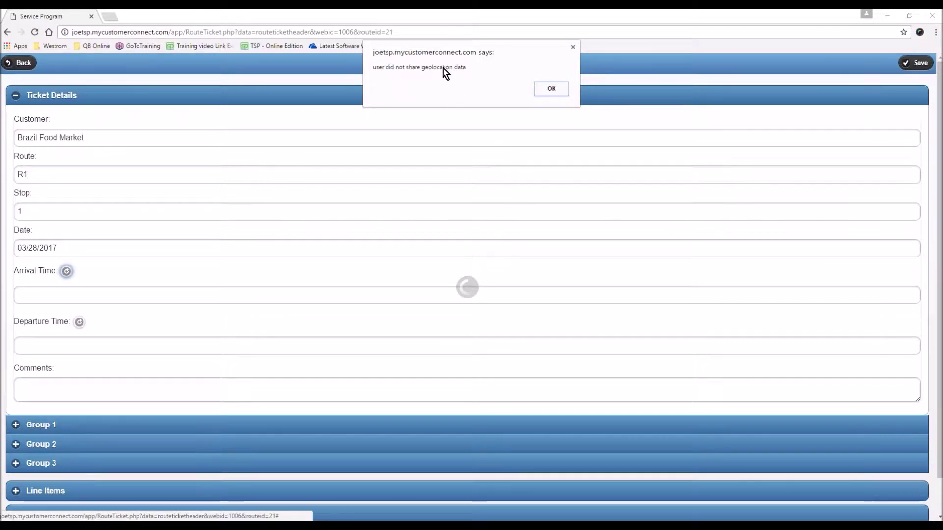
pyautogui.click(547, 91)
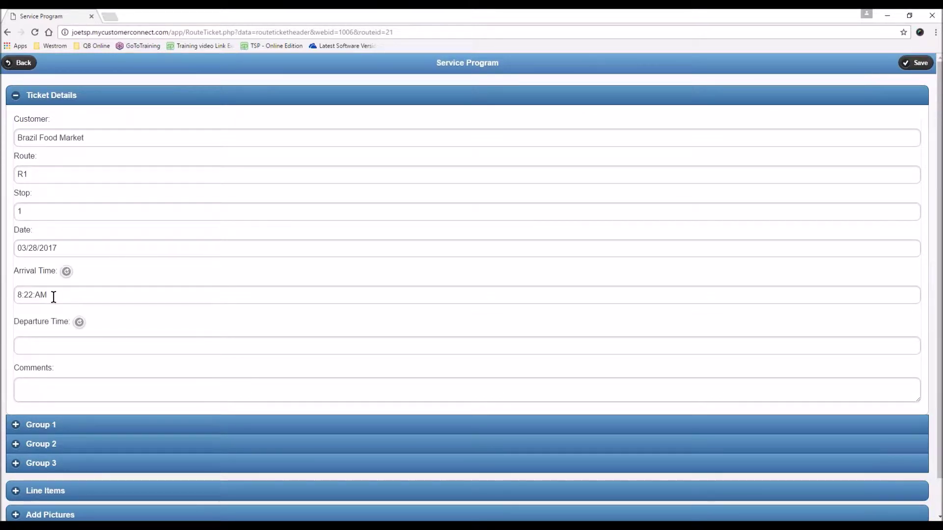
pyautogui.click(36, 347)
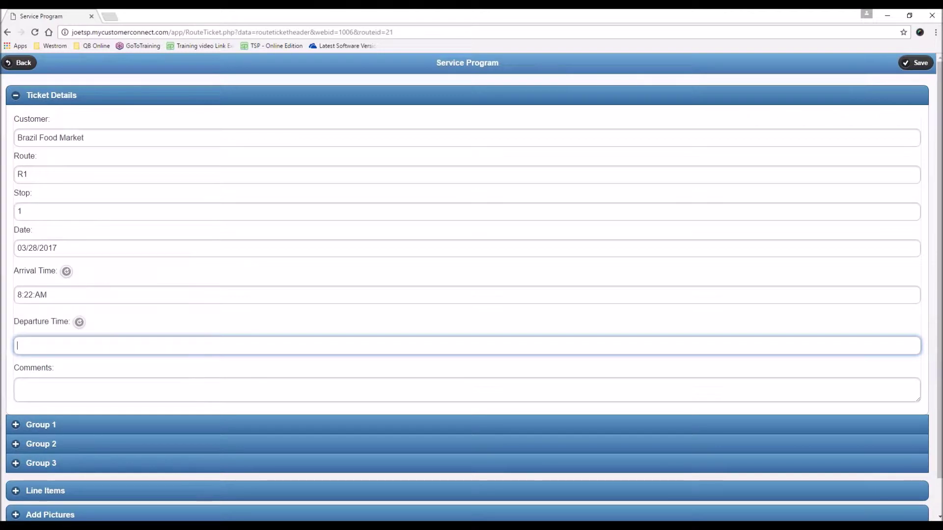
# Step: Add the comment "Pump is going bad. Please create a task to send tech on site to fix later this week." and save the ticket as open
pyautogui.click(64, 385)
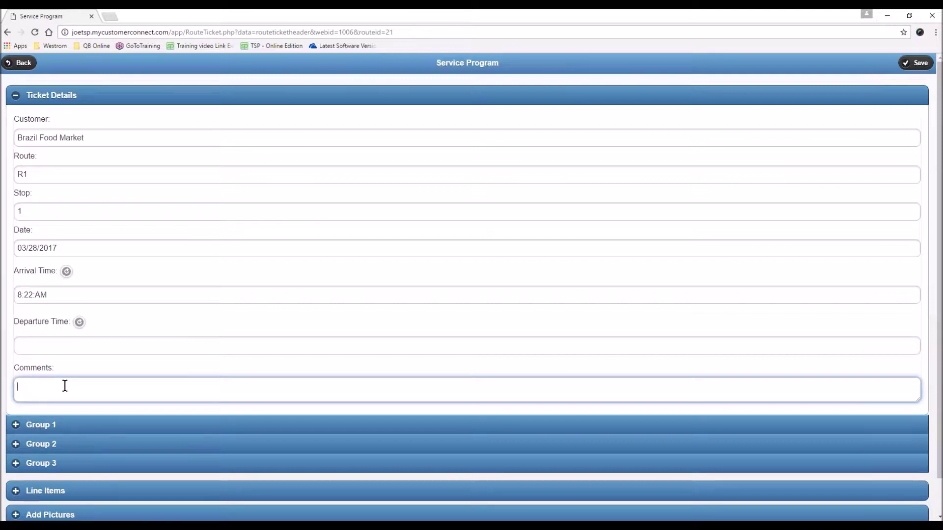
pyautogui.write('Pump is going bad. Please c')
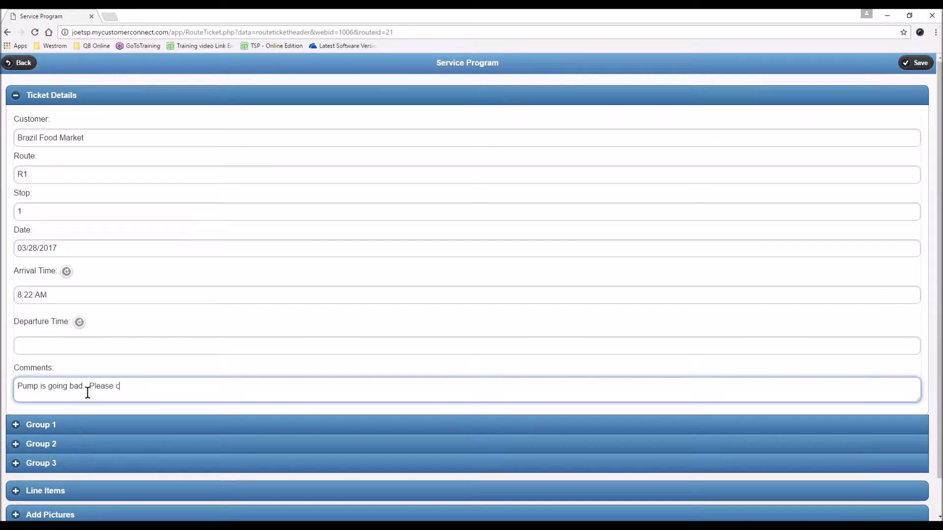
pyautogui.write('reate a task')
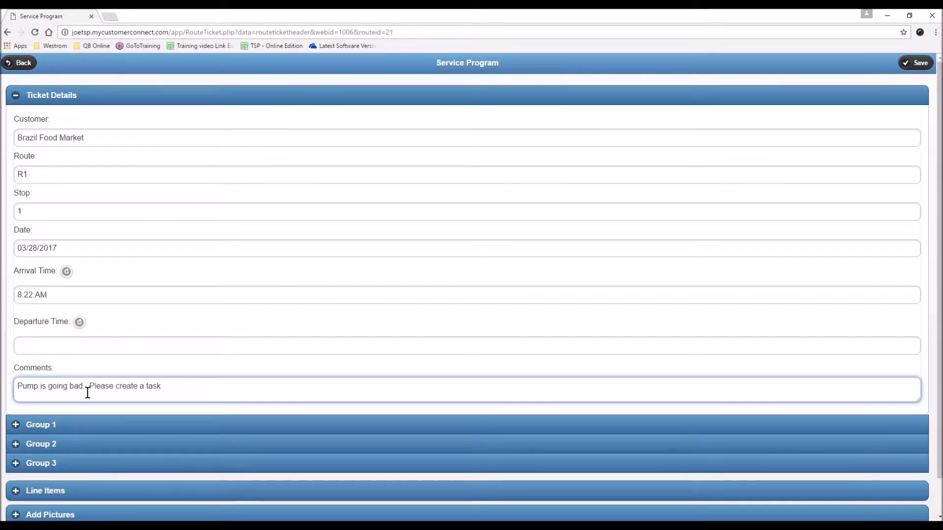
pyautogui.write(' to send tech on site to fi')
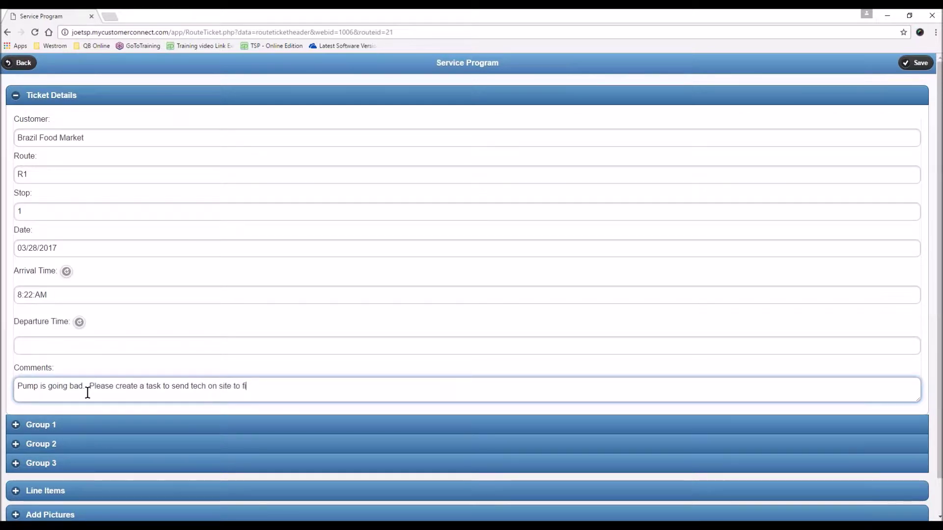
pyautogui.write('x later this week.')
pyautogui.moveTo(318, 389); pyautogui.dragTo(33, 383)
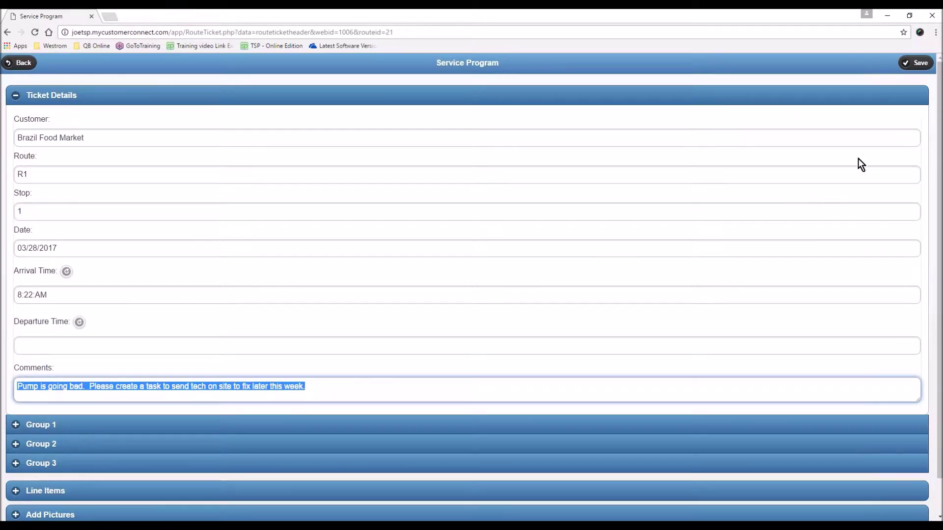
pyautogui.click(917, 64)
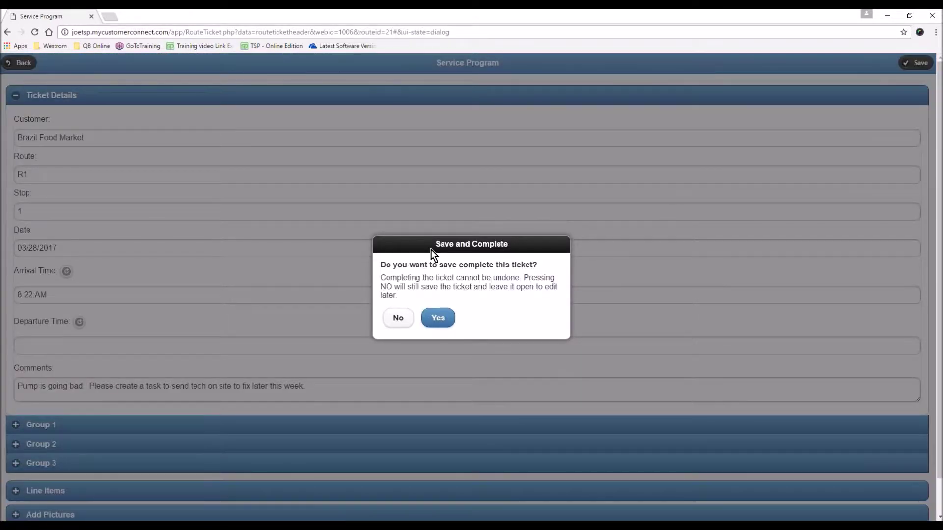
pyautogui.click(399, 319)
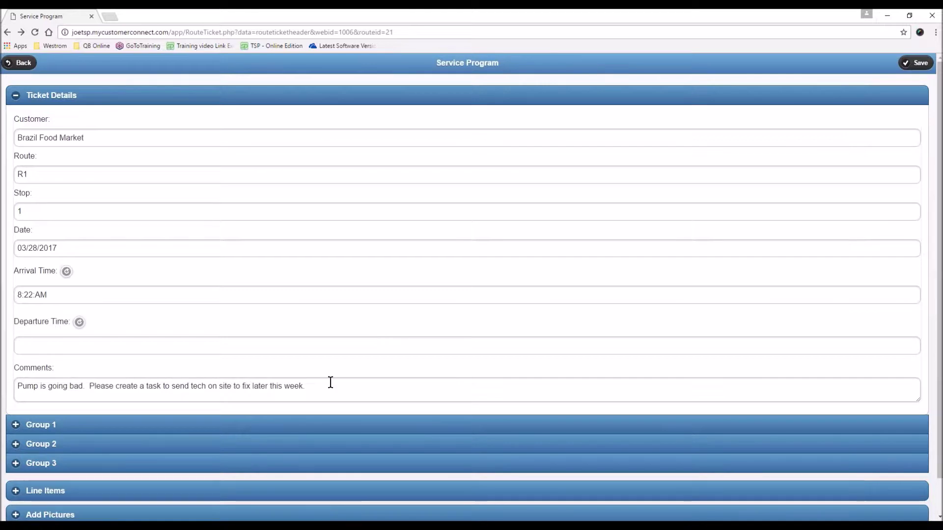
# Step: Expand the ticket's Group 1 readings and set the Alk value to 1.3
pyautogui.scroll(-2, 158, 330)
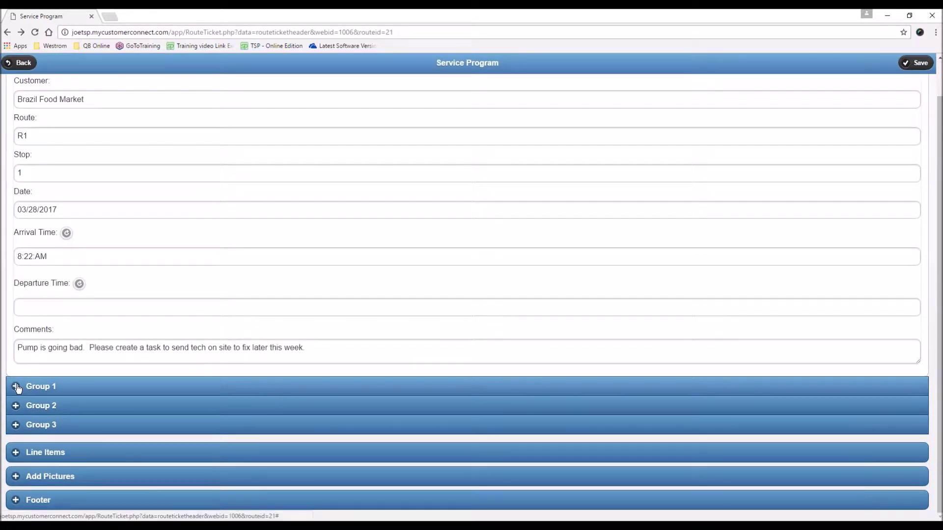
pyautogui.click(16, 386)
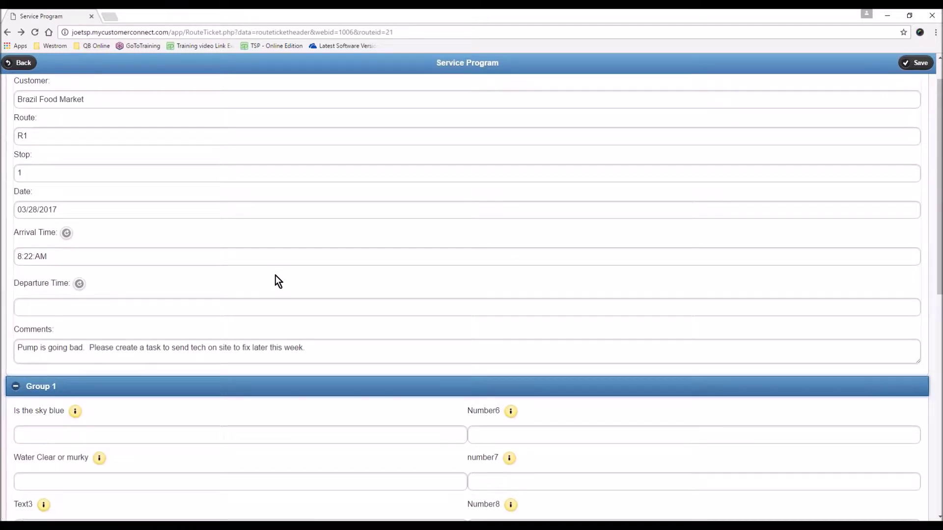
pyautogui.scroll(-3, 273, 282)
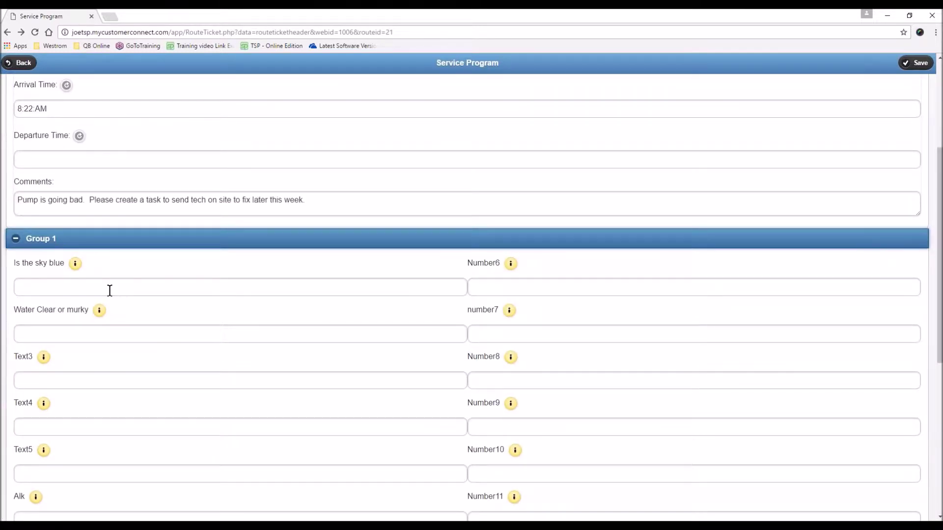
pyautogui.scroll(-4, 106, 295)
pyautogui.click(54, 324)
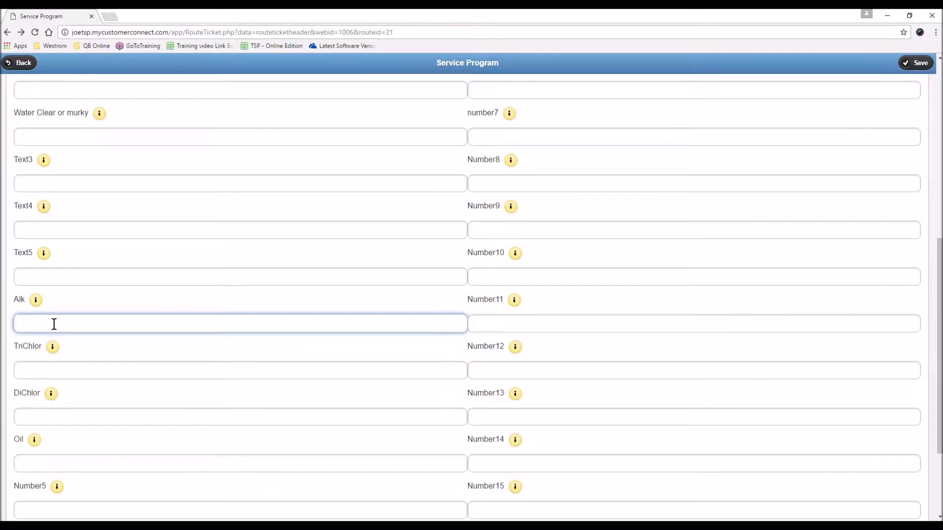
pyautogui.write('1.3')
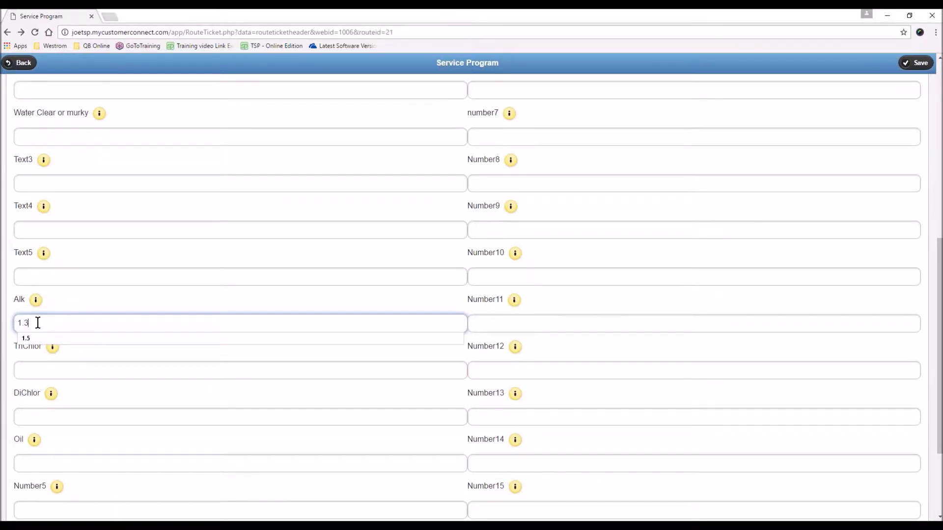
pyautogui.click(31, 375)
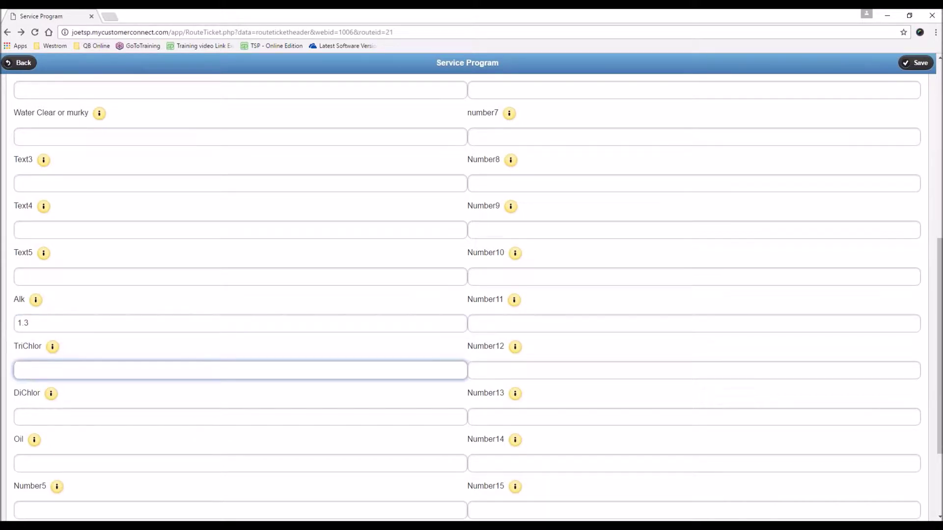
# Step: Check the previous dated readings recorded for Alk and TriChlor in Group 1
pyautogui.click(36, 301)
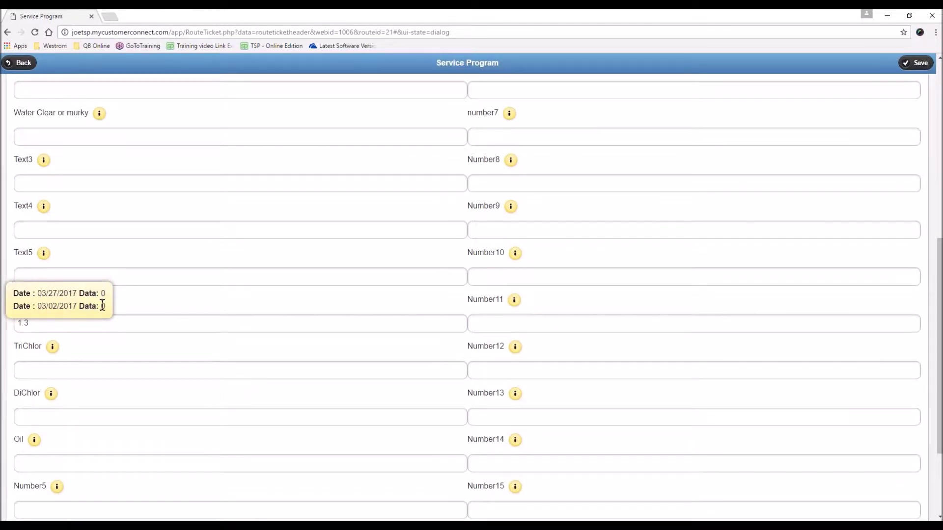
pyautogui.click(55, 324)
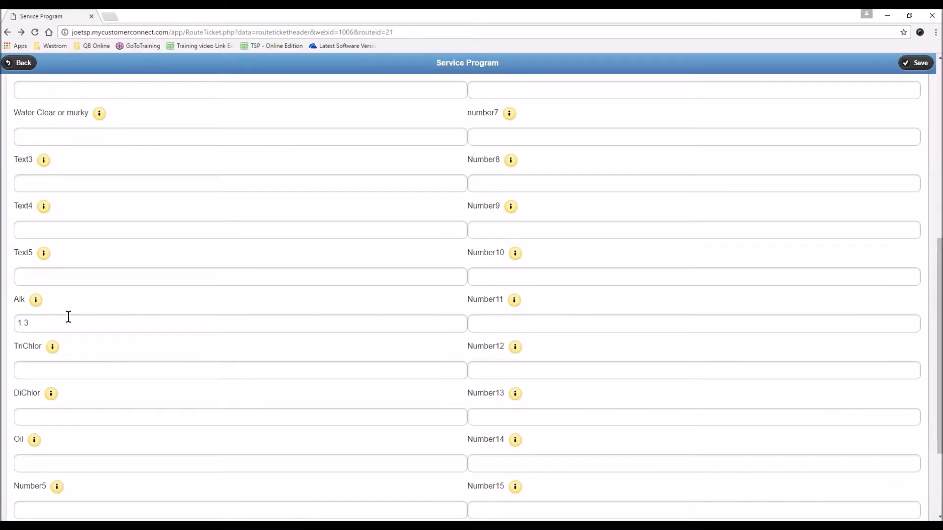
pyautogui.click(52, 347)
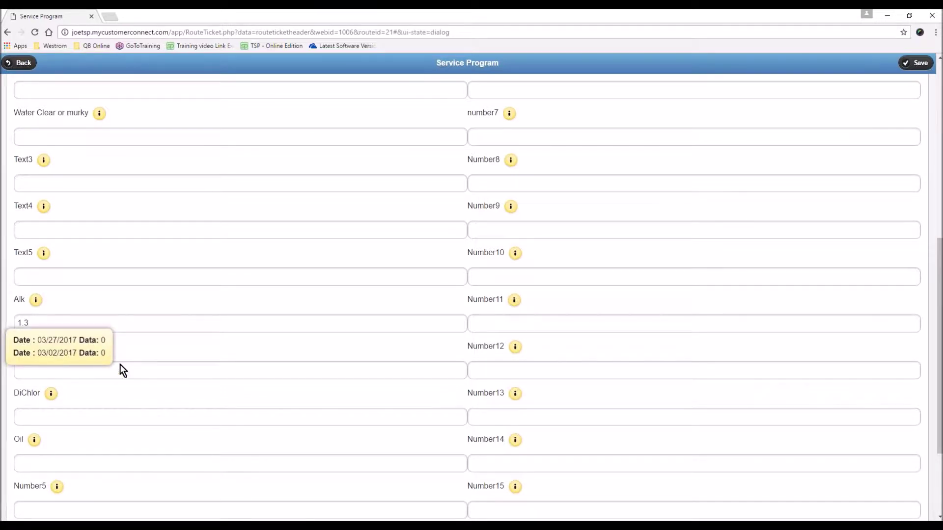
pyautogui.click(58, 323)
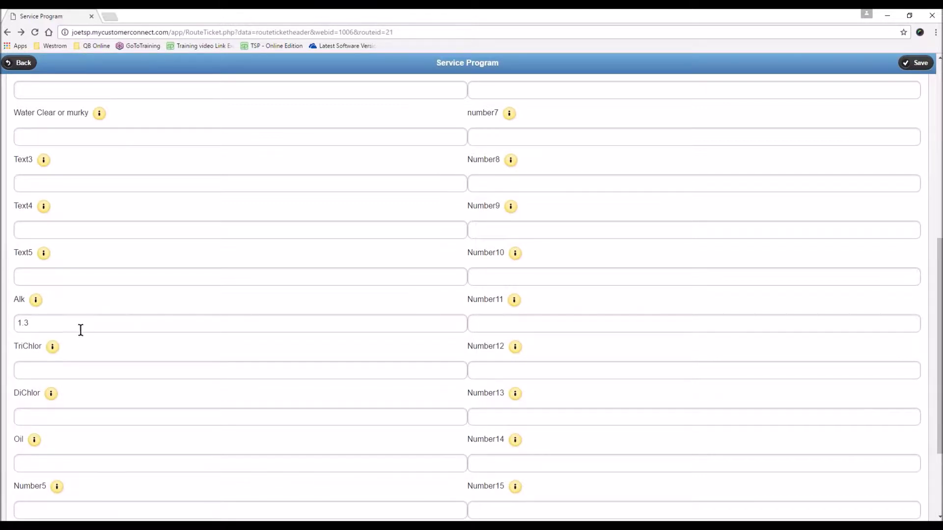
pyautogui.scroll(-3, 66, 362)
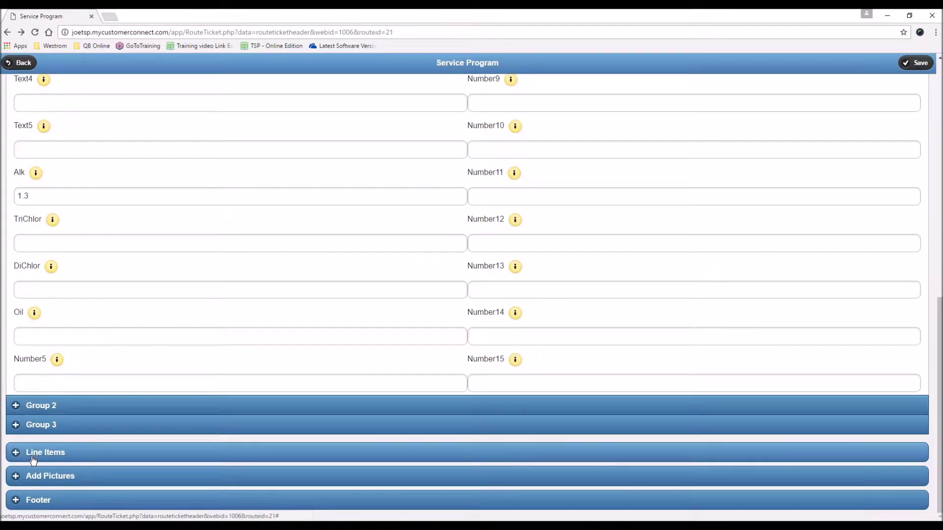
# Step: Set Pool Skimmed, Grass Cut, Weed Wacked and Edging to Yes in the ticket's Group 3 checklist
pyautogui.click(20, 430)
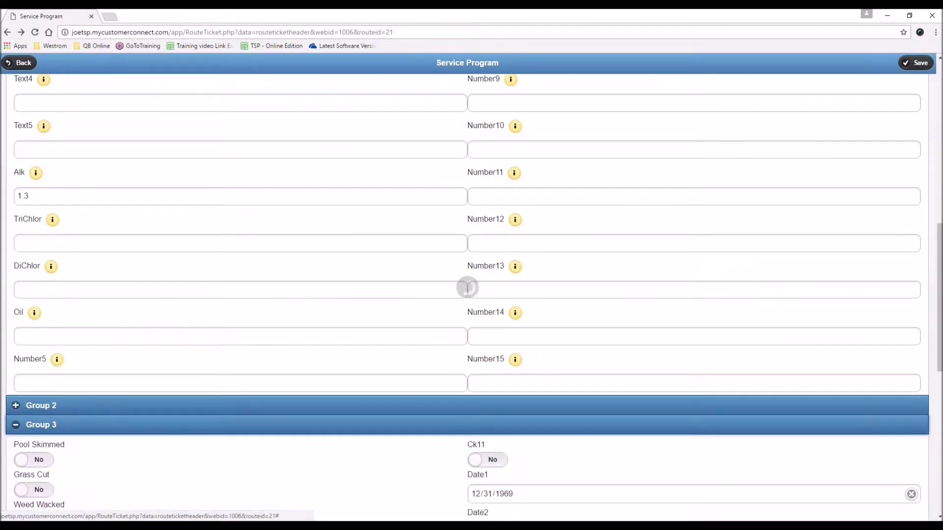
pyautogui.scroll(-6, 81, 298)
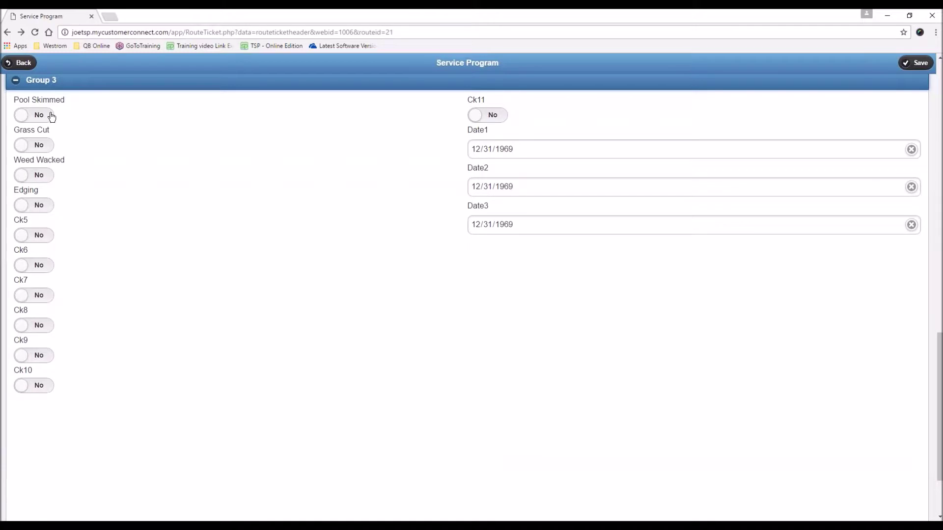
pyautogui.click(50, 115)
pyautogui.click(48, 149)
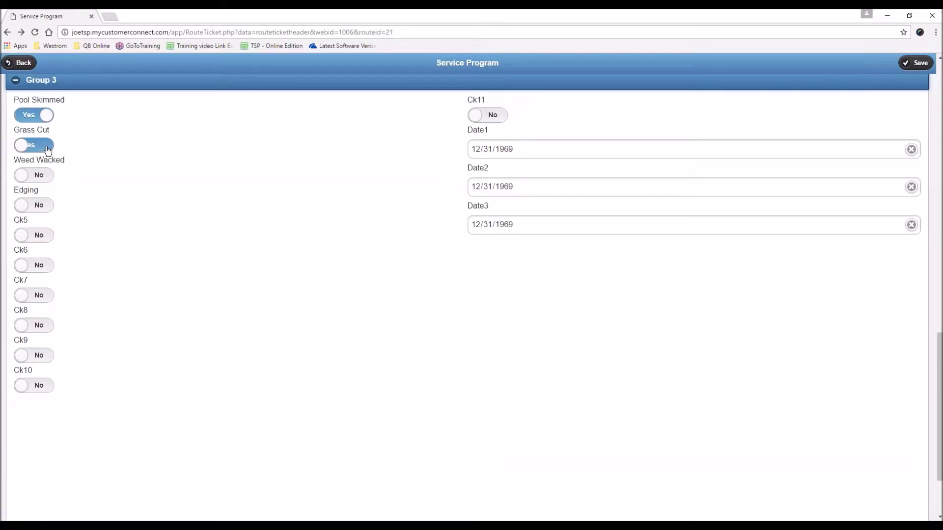
pyautogui.click(46, 177)
pyautogui.click(45, 205)
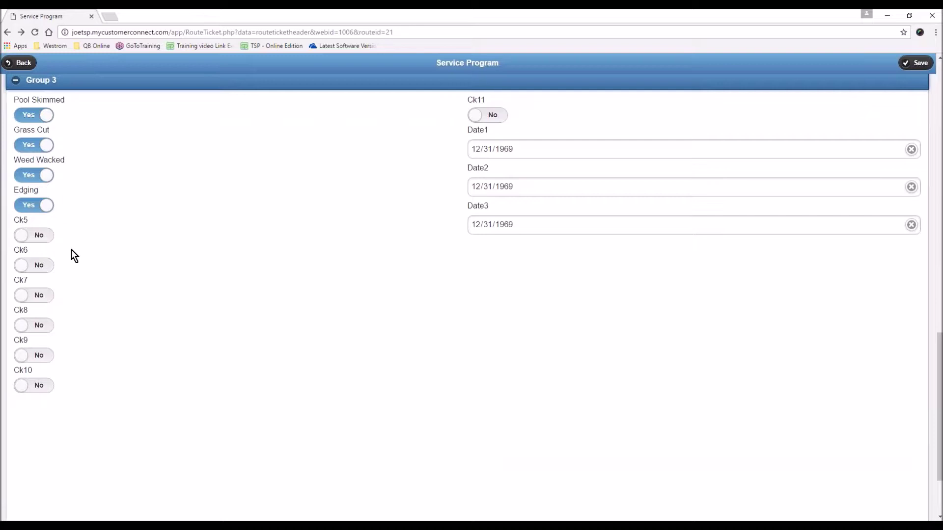
pyautogui.scroll(-2, 72, 250)
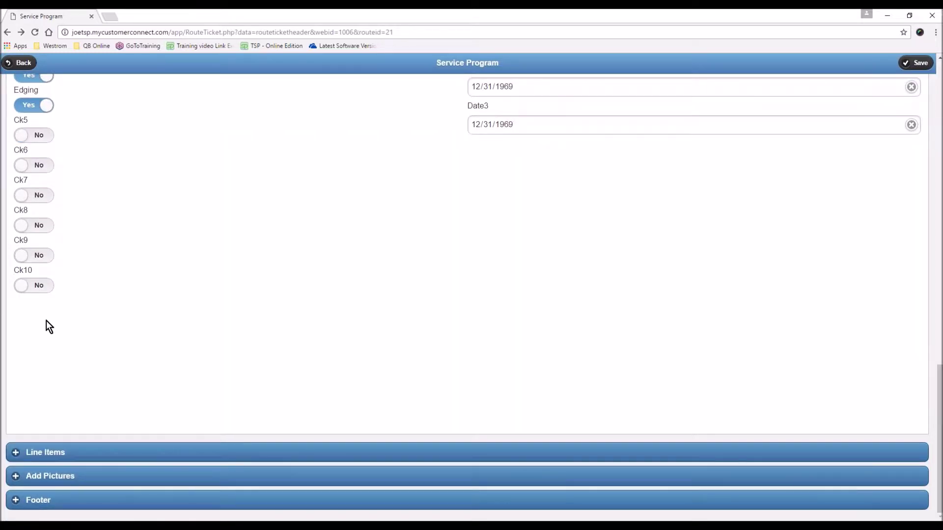
pyautogui.scroll(3, 46, 320)
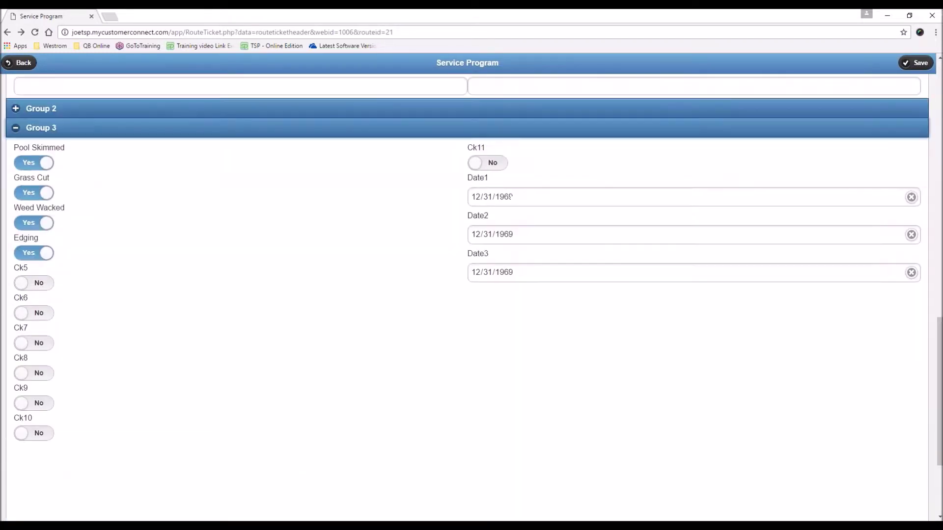
# Step: Collapse the ticket's Group 3 and Group 1 sections
pyautogui.click(16, 130)
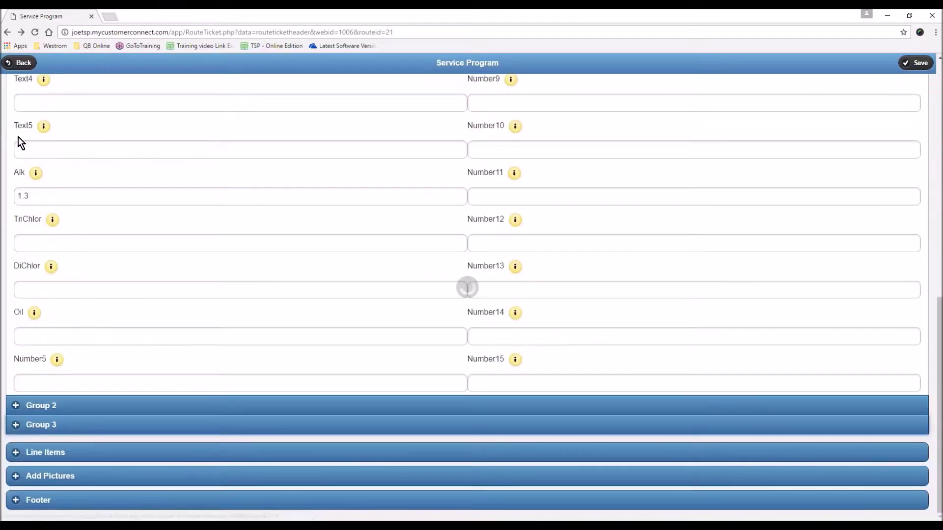
pyautogui.scroll(4, 467, 294)
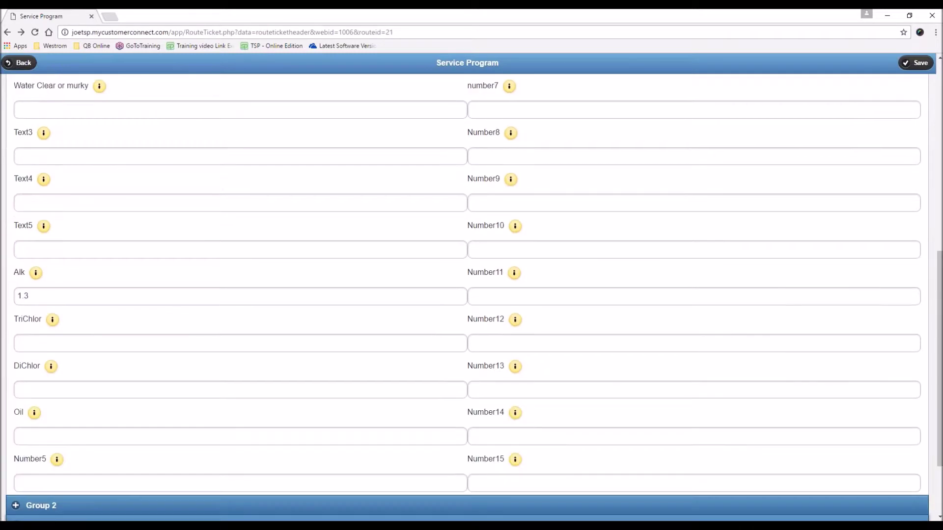
pyautogui.click(15, 112)
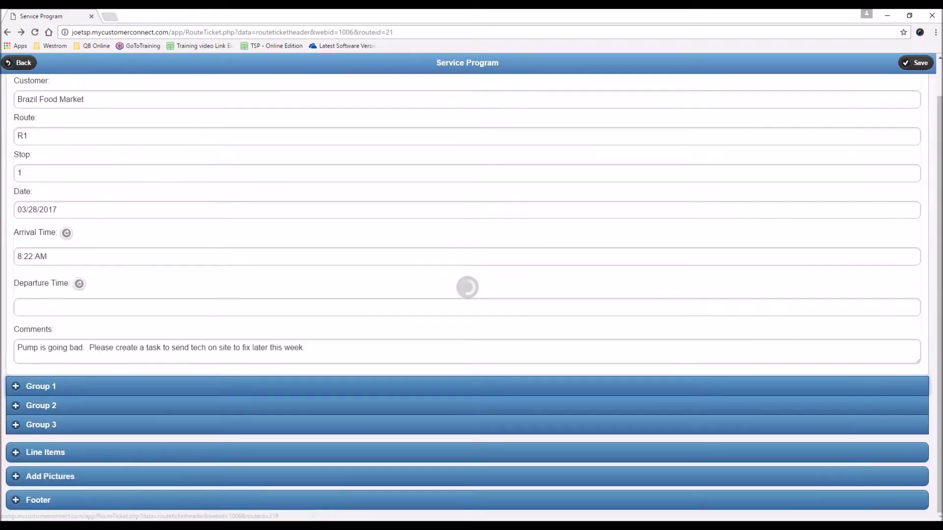
# Step: Add Item1 from the item list to the ticket's line items and return to the ticket
pyautogui.click(16, 454)
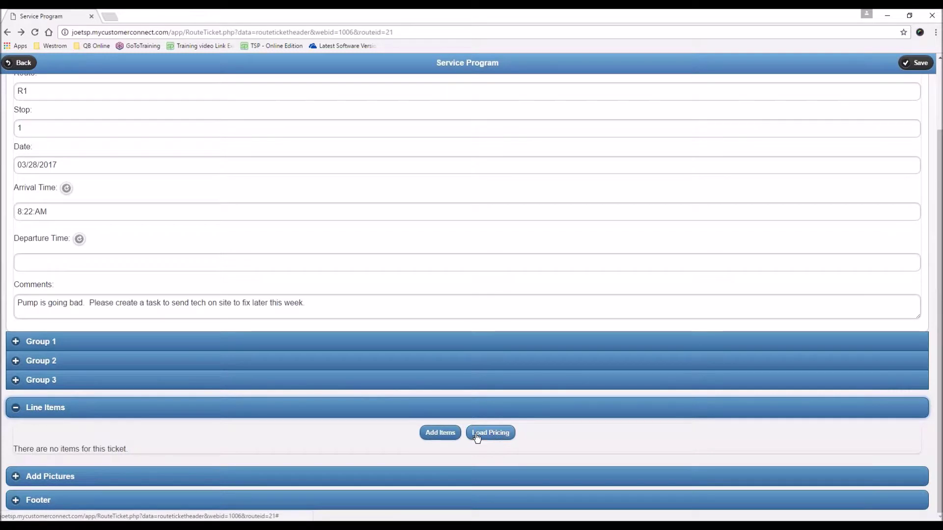
pyautogui.click(449, 432)
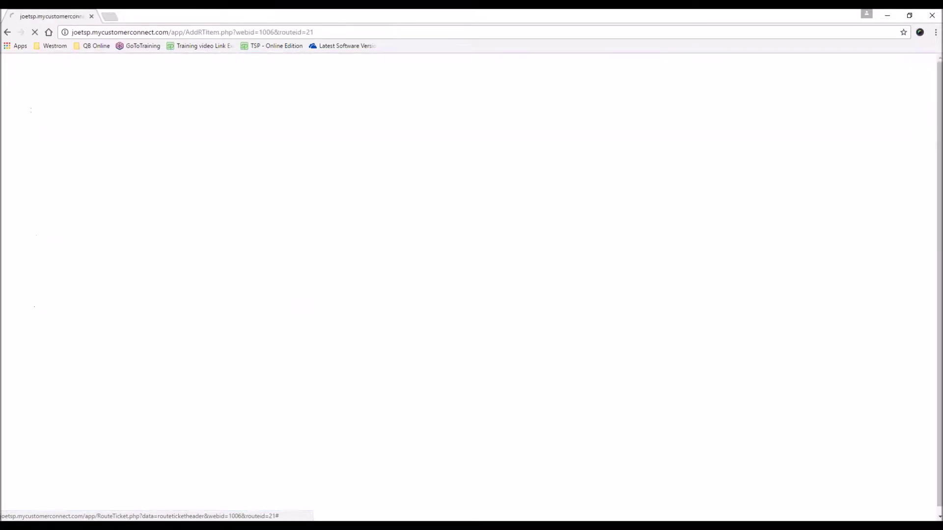
pyautogui.scroll(-3, 846, 350)
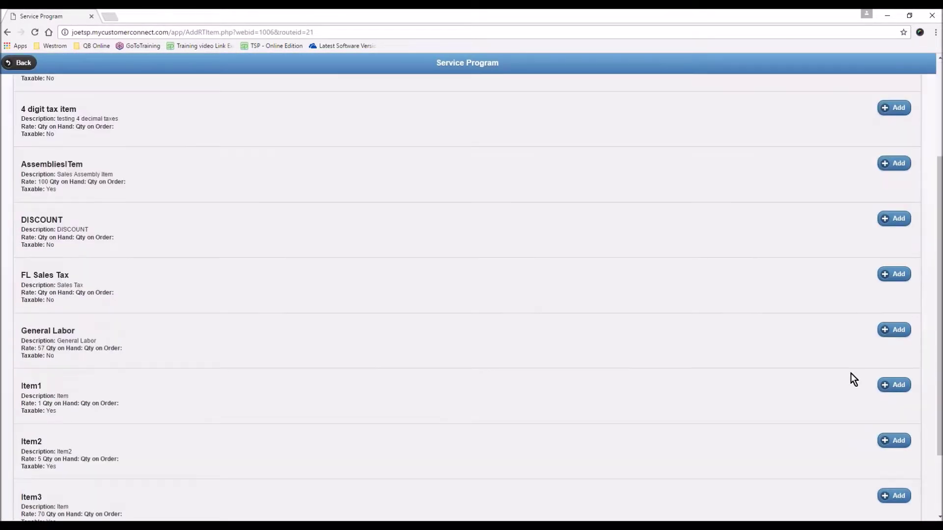
pyautogui.click(895, 385)
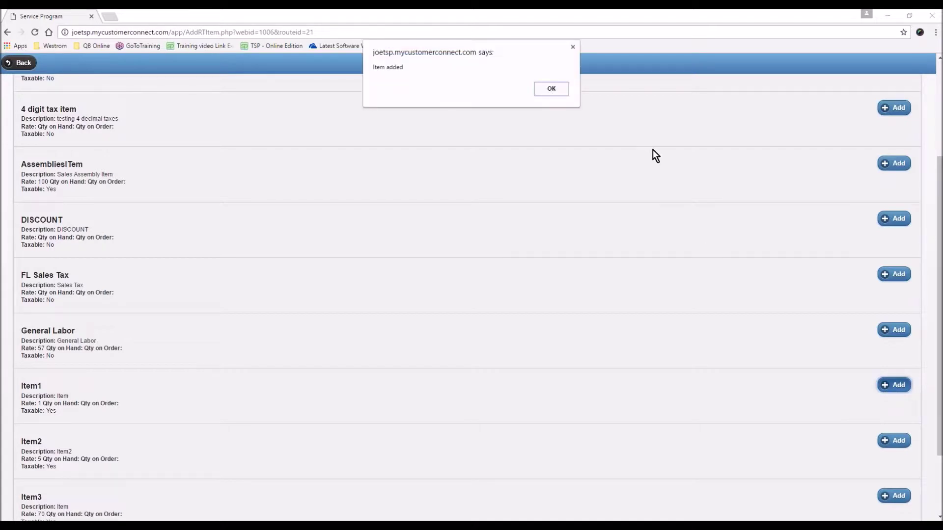
pyautogui.click(551, 89)
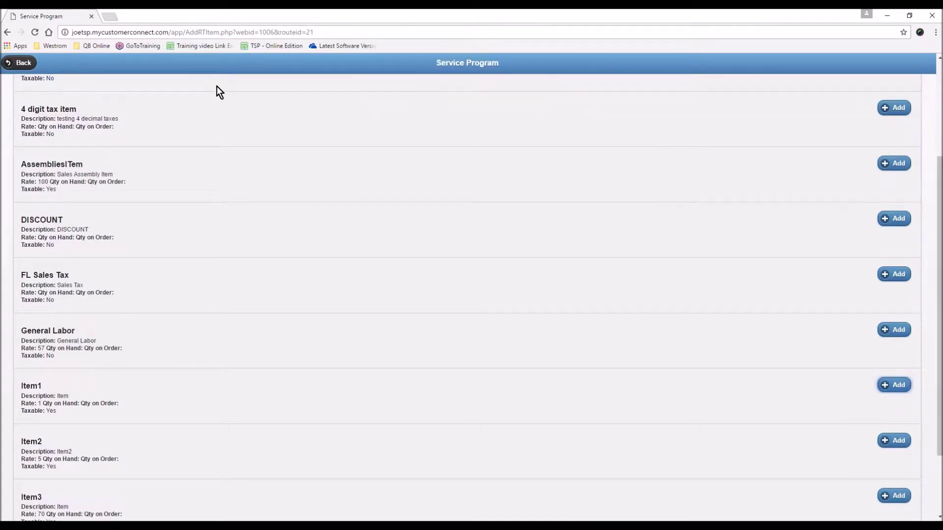
pyautogui.click(31, 63)
# Step: Expand the ticket's line items and load the customer's pricing items into the list
pyautogui.scroll(-1, 132, 343)
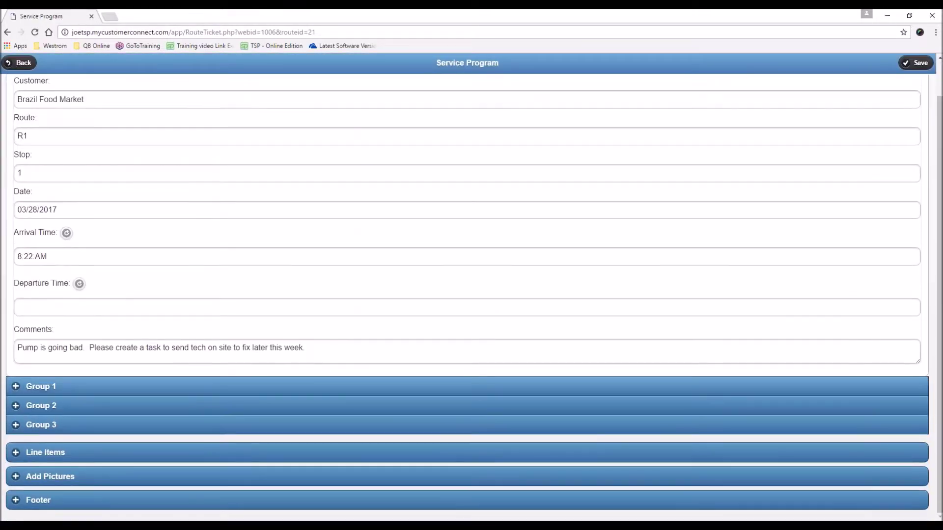
pyautogui.click(16, 451)
pyautogui.scroll(-2, 20, 444)
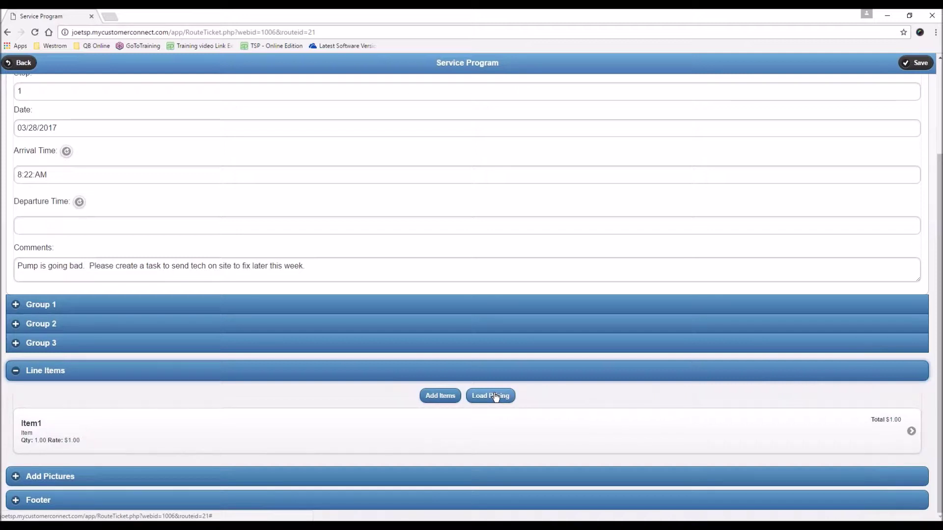
pyautogui.click(492, 400)
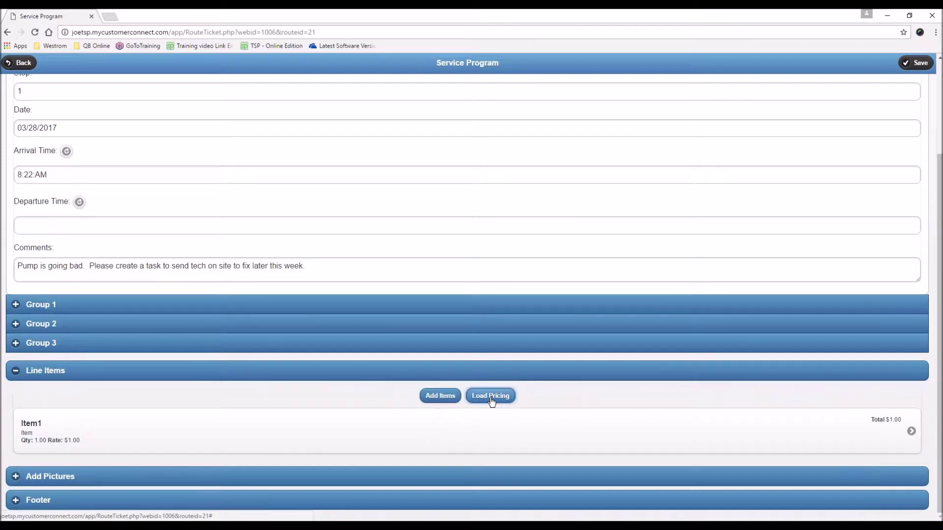
# Step: Remove the manually added Item1 line with quantity 1.00 from the ticket
pyautogui.scroll(-1, 412, 320)
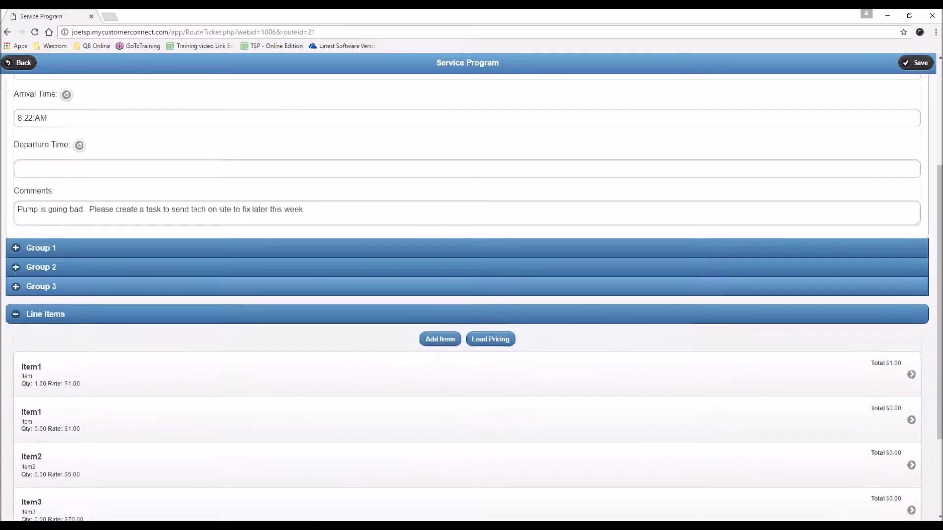
pyautogui.scroll(-2, 270, 326)
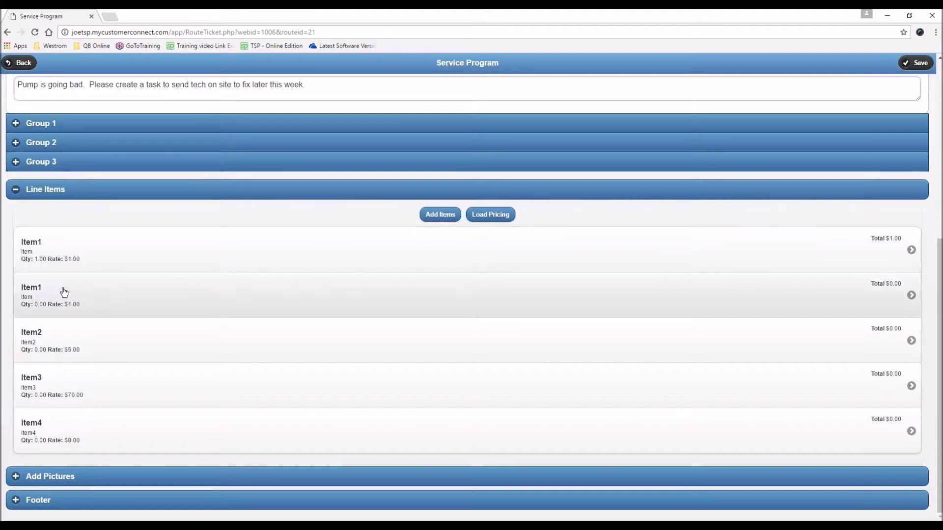
pyautogui.click(75, 251)
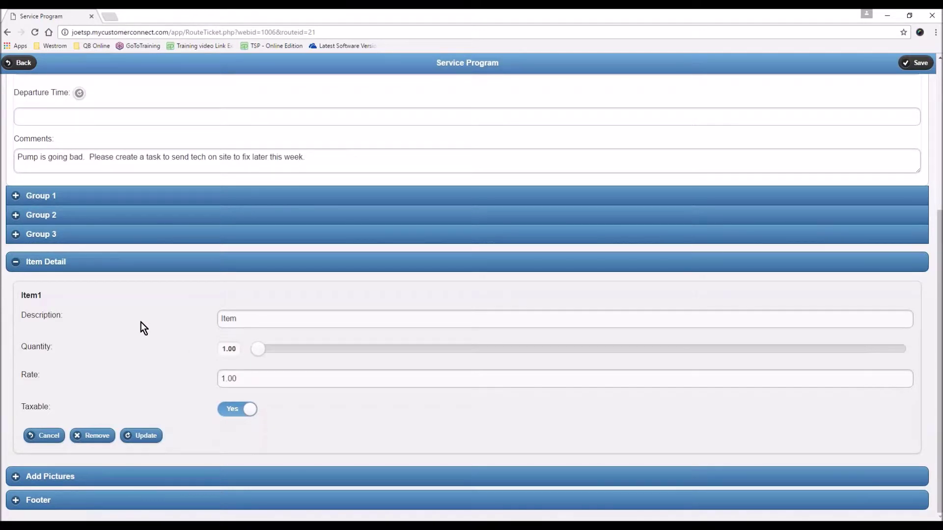
pyautogui.click(83, 439)
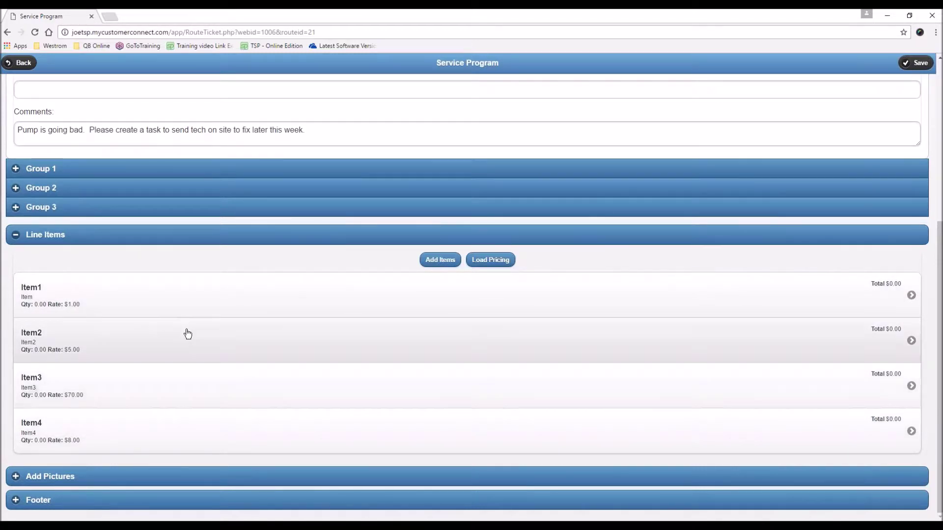
# Step: Set the quantity of the Item1 line item to 2 and update it
pyautogui.click(201, 306)
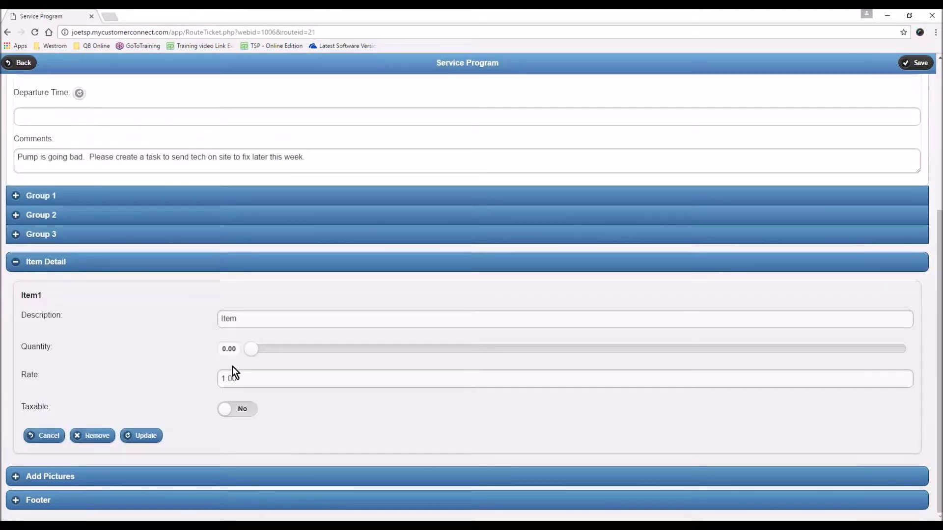
pyautogui.click(228, 349)
pyautogui.write('2')
pyautogui.moveTo(263, 352)
pyautogui.mouseDown()
pyautogui.moveTo(287, 352)
pyautogui.moveTo(264, 352)
pyautogui.mouseUp()
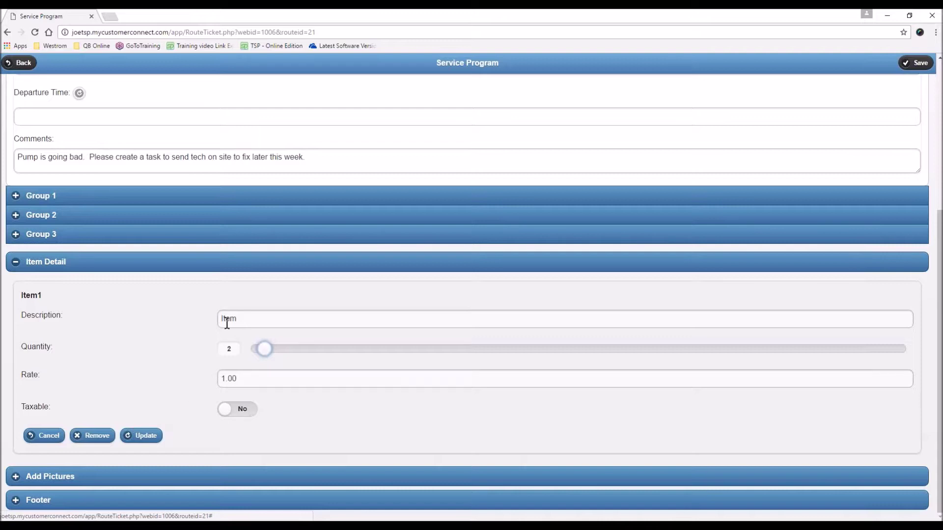
pyautogui.click(146, 437)
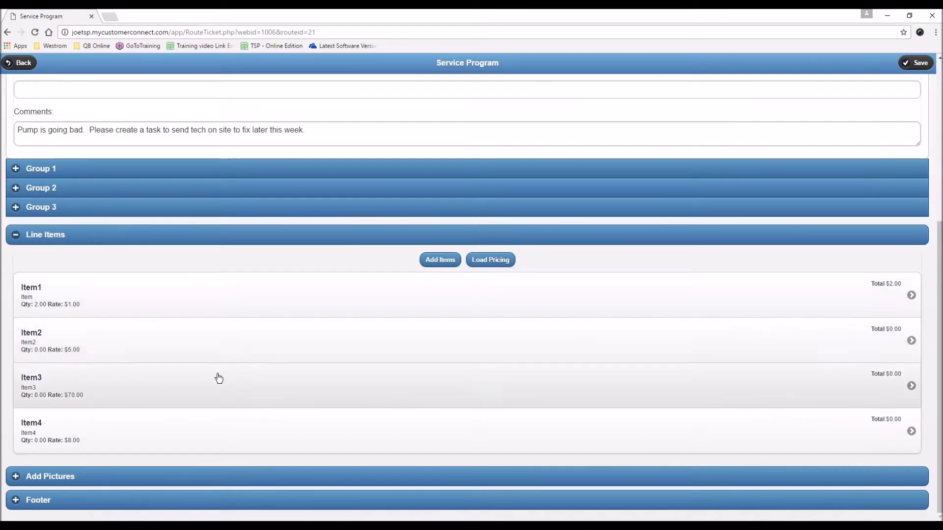
# Step: Set the quantity of the Item3 line item to 1 and update it
pyautogui.click(217, 380)
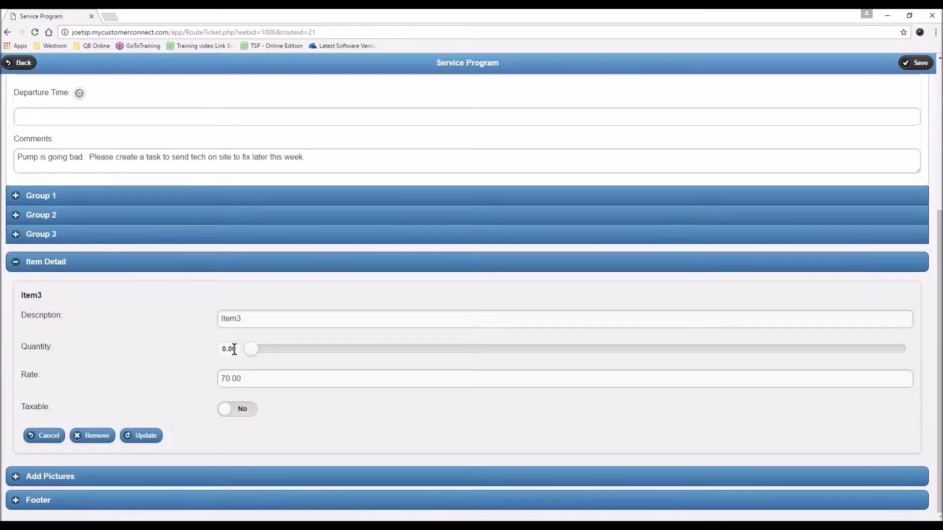
pyautogui.click(234, 349)
pyautogui.write('1')
pyautogui.click(145, 436)
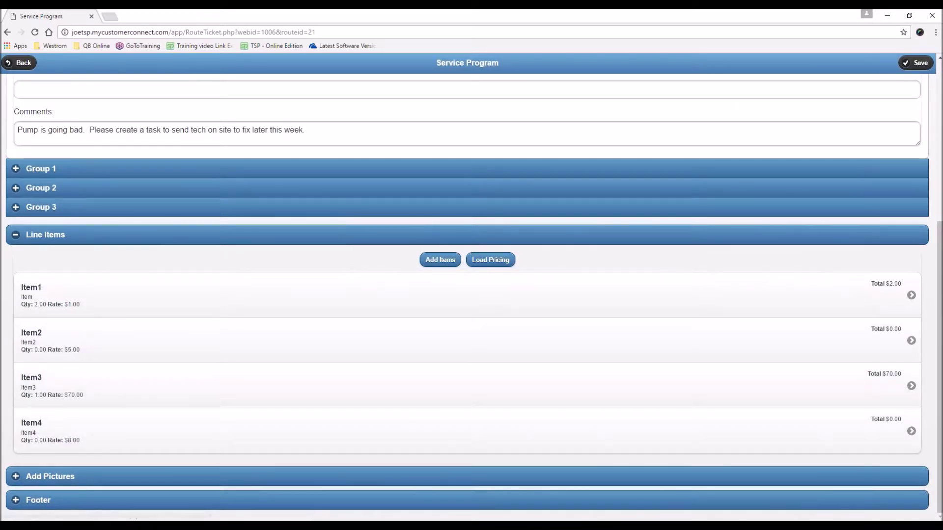
# Step: Collapse the line items, then attach test.jpg from the Desktop as the ticket's first photo and save it
pyautogui.click(15, 235)
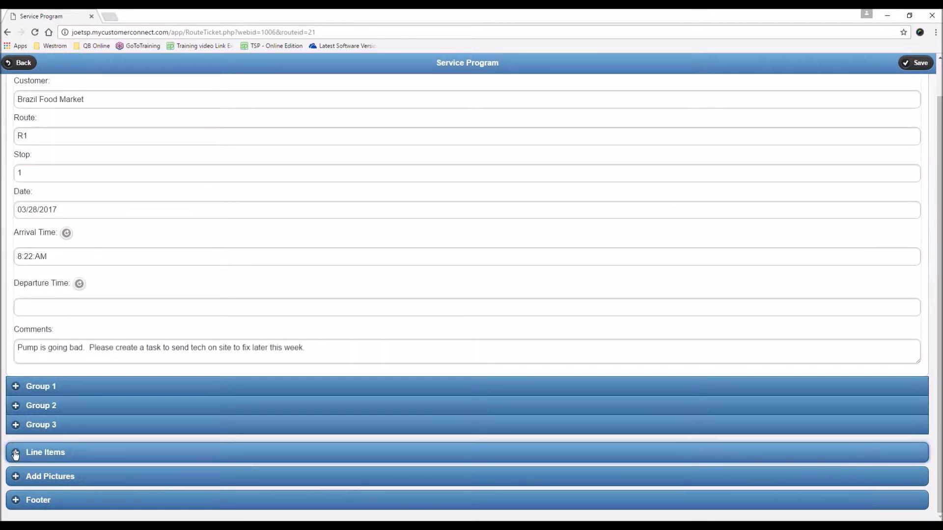
pyautogui.click(15, 477)
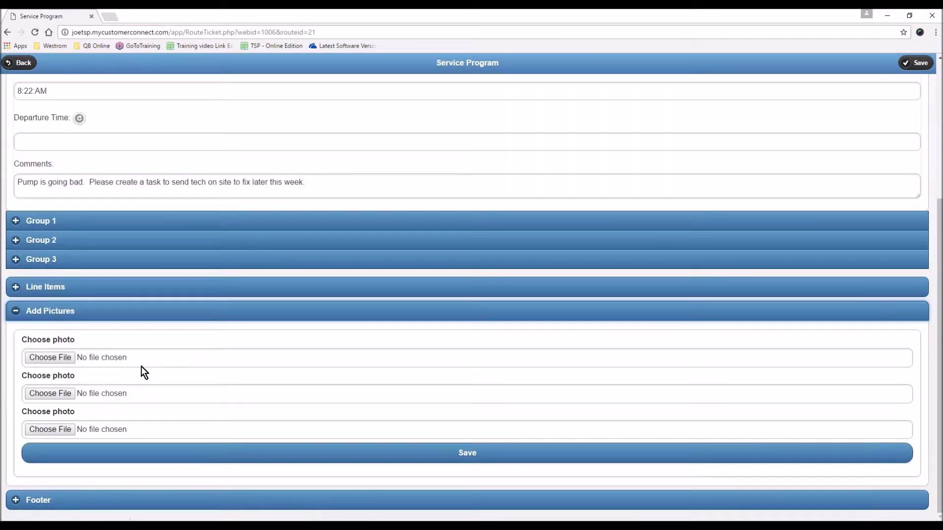
pyautogui.click(52, 358)
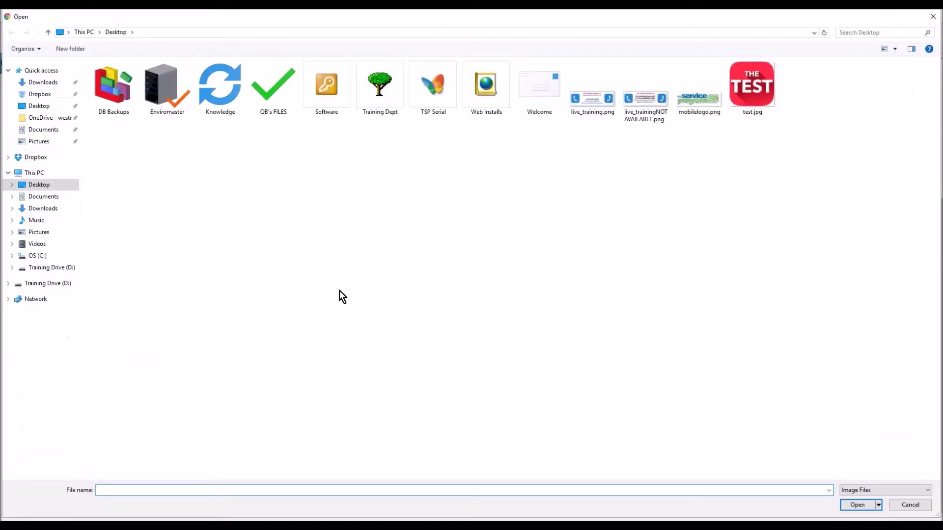
pyautogui.click(755, 101)
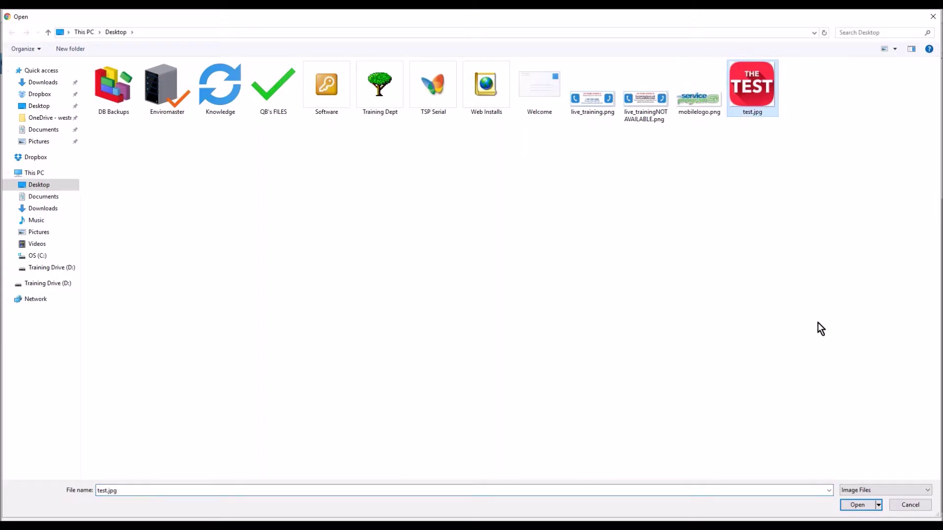
pyautogui.click(857, 506)
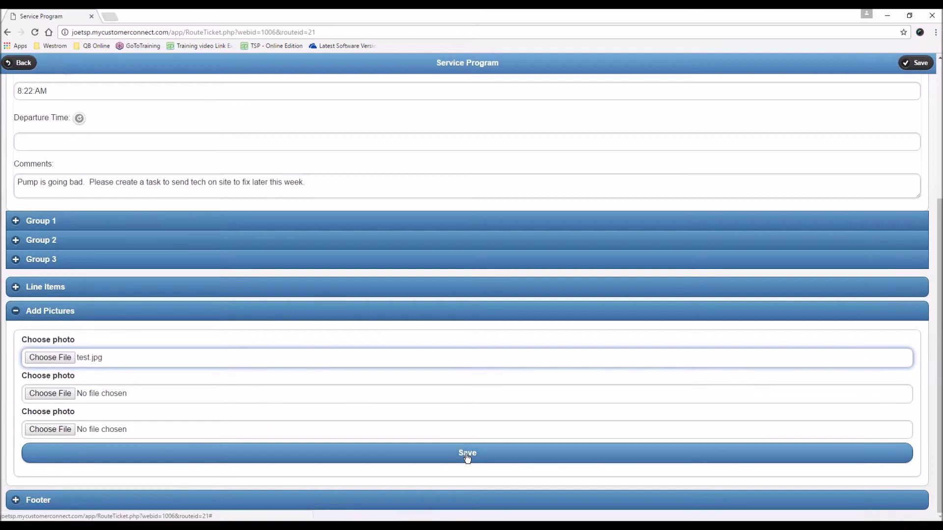
pyautogui.click(485, 456)
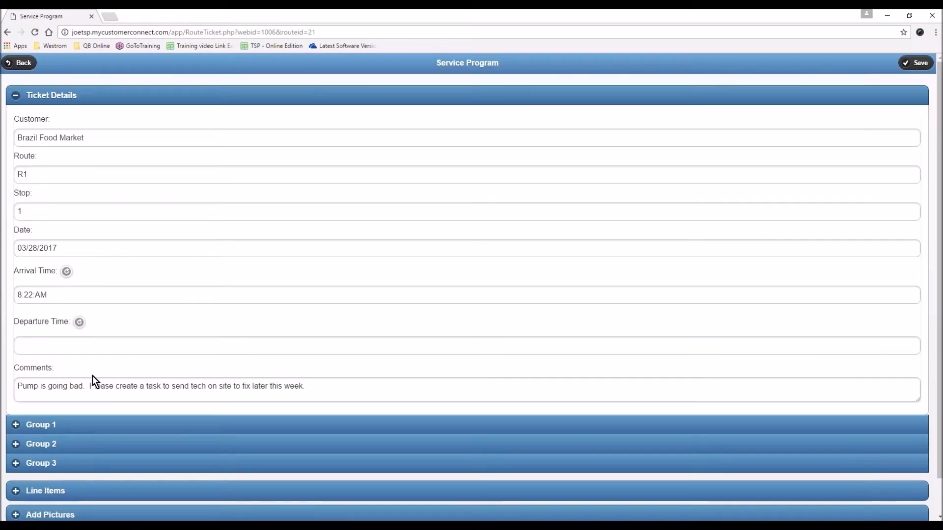
# Step: Check the ticket's pictures section for the attached first photo, then collapse the section
pyautogui.scroll(-1, 92, 376)
pyautogui.click(21, 482)
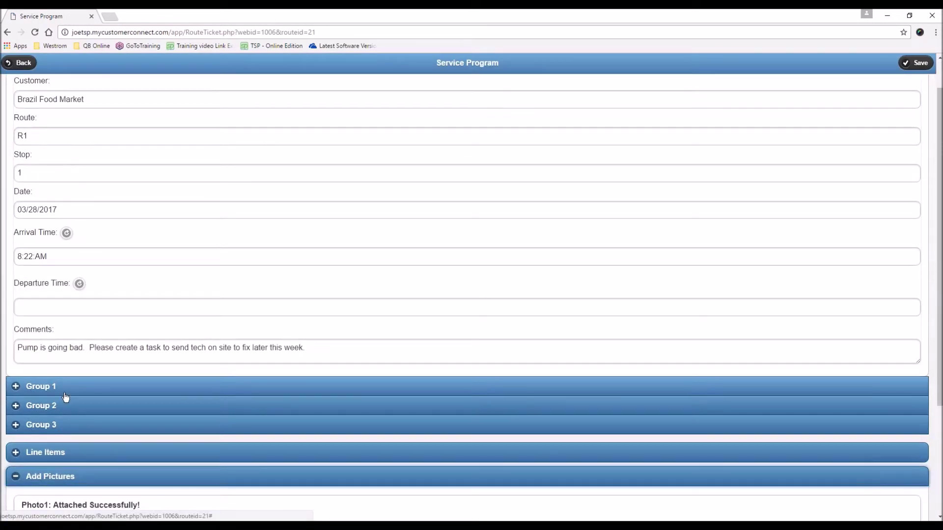
pyautogui.scroll(-3, 50, 408)
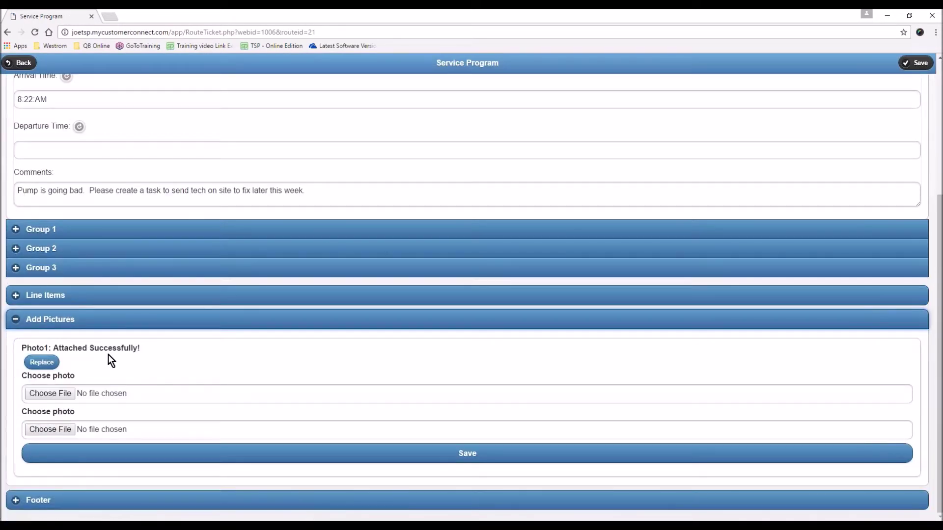
pyautogui.click(34, 324)
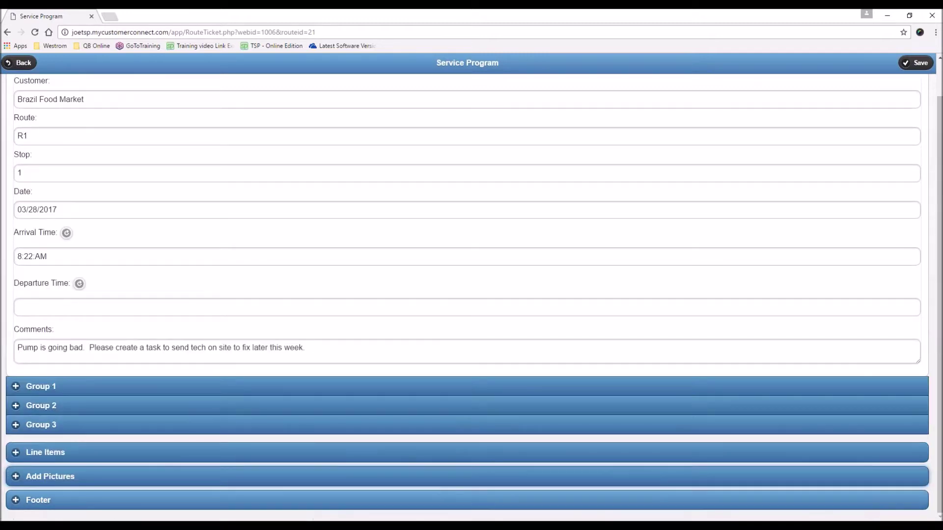
# Step: Record the current time, 8:27 AM, as the ticket's departure time and dismiss the geolocation alert
pyautogui.click(17, 501)
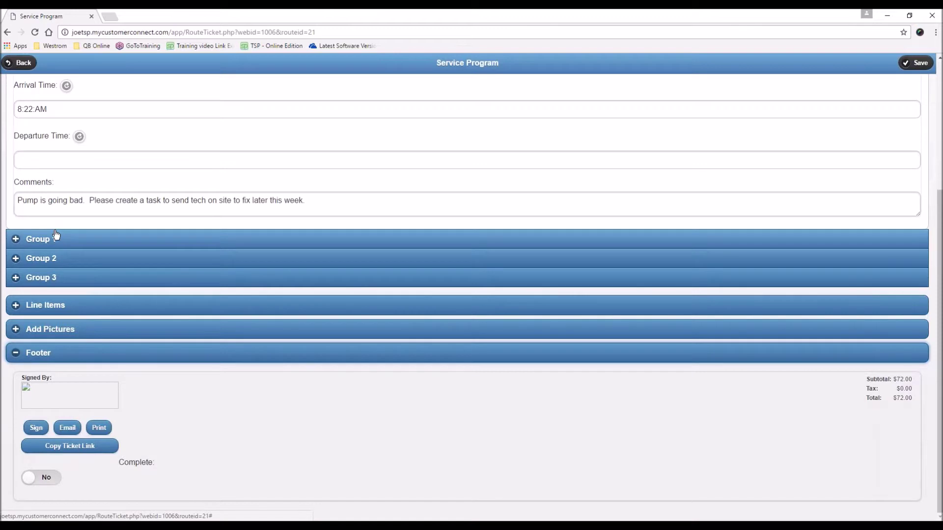
pyautogui.click(79, 137)
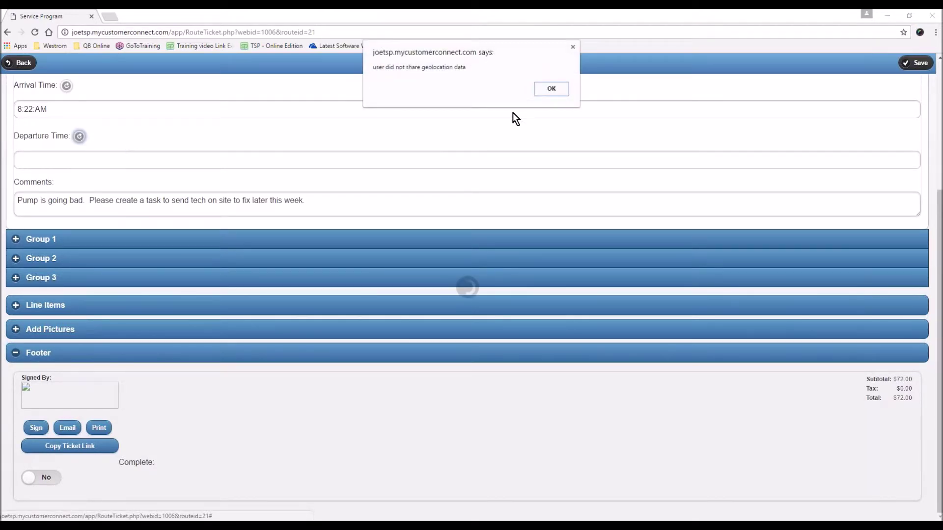
pyautogui.click(552, 89)
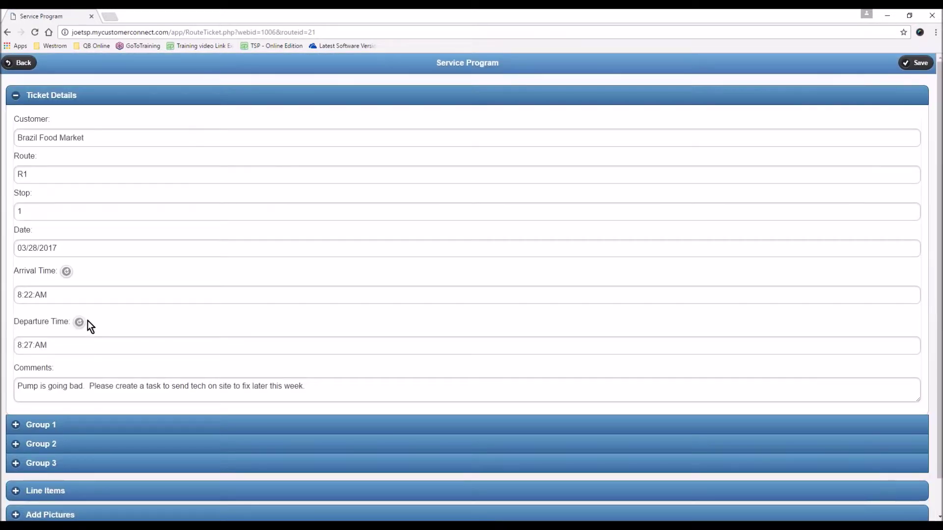
# Step: Sign the ticket from its footer with a freehand signature and the name Test, submit it, and agree to complete the ticket
pyautogui.scroll(-1, 84, 329)
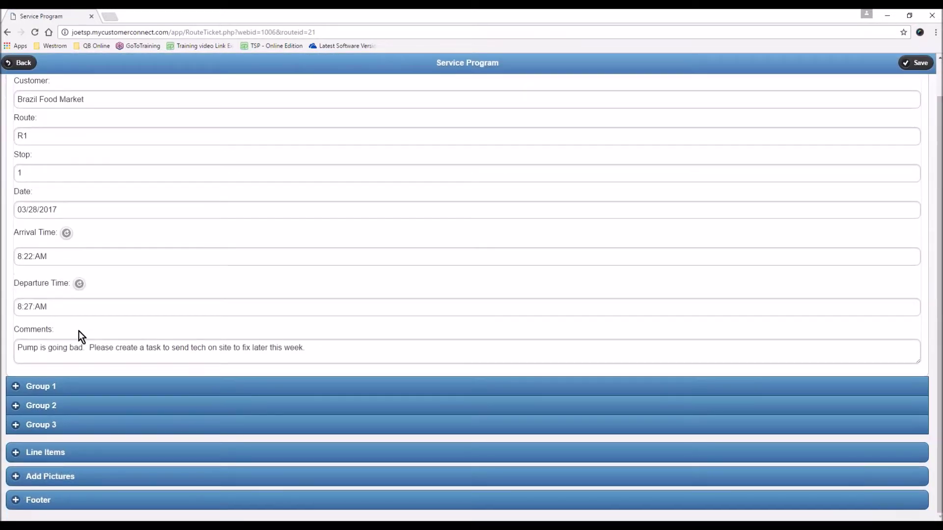
pyautogui.click(15, 501)
pyautogui.scroll(-4, 172, 344)
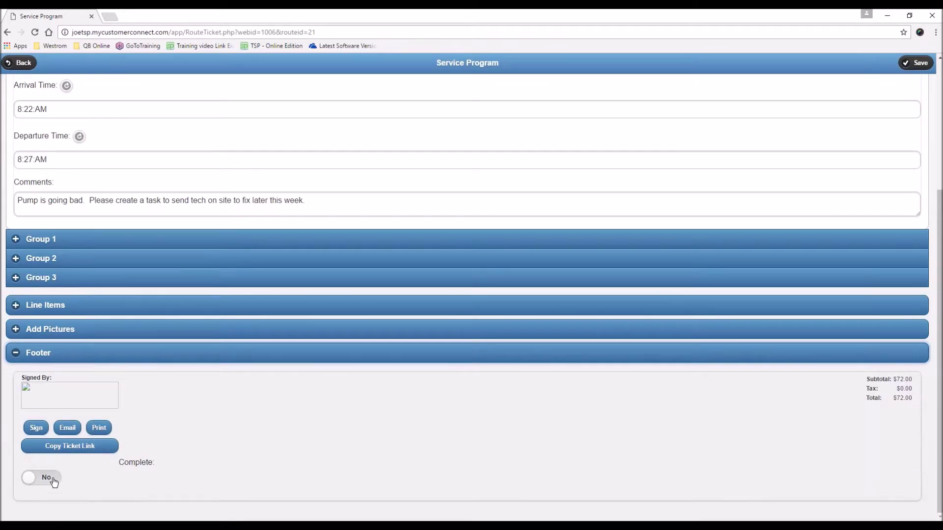
pyautogui.click(34, 429)
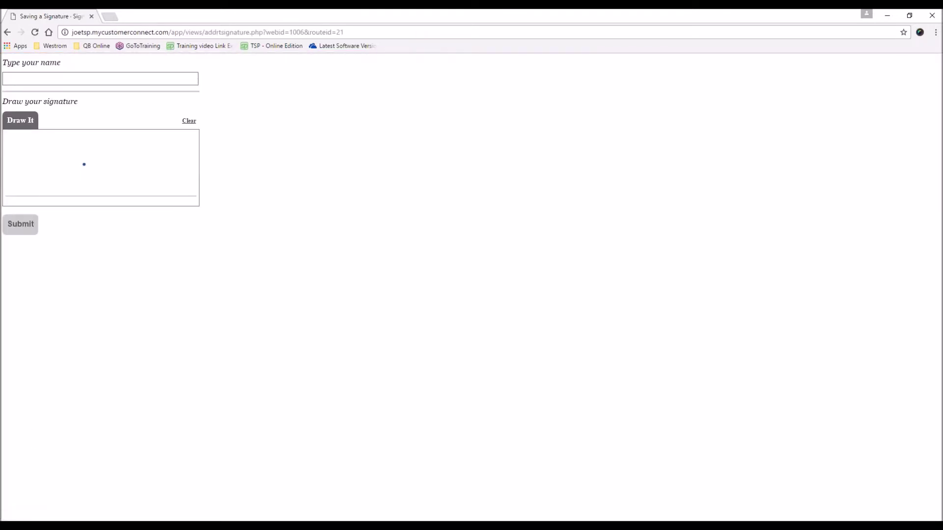
pyautogui.moveTo(84, 164)
pyautogui.mouseDown()
pyautogui.moveTo(93, 157)
pyautogui.moveTo(133, 173)
pyautogui.mouseUp()
pyautogui.click(89, 79)
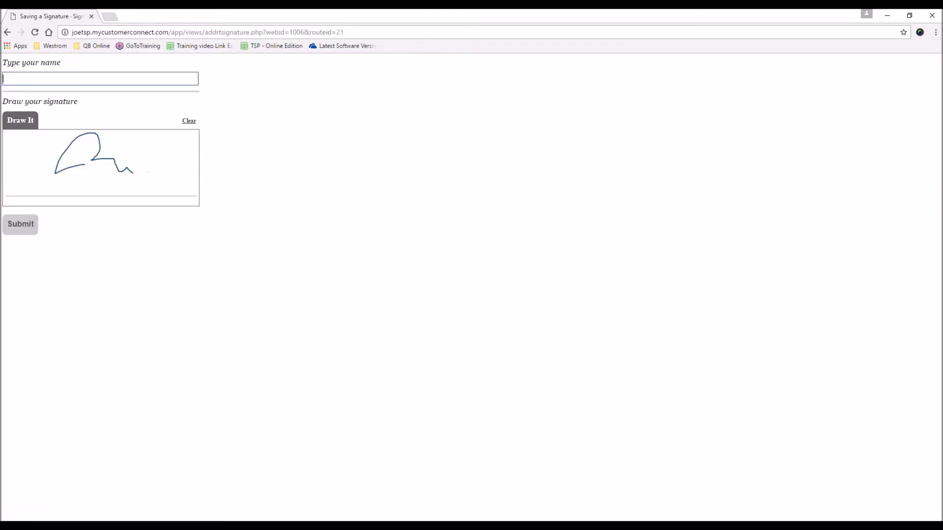
pyautogui.write('Test')
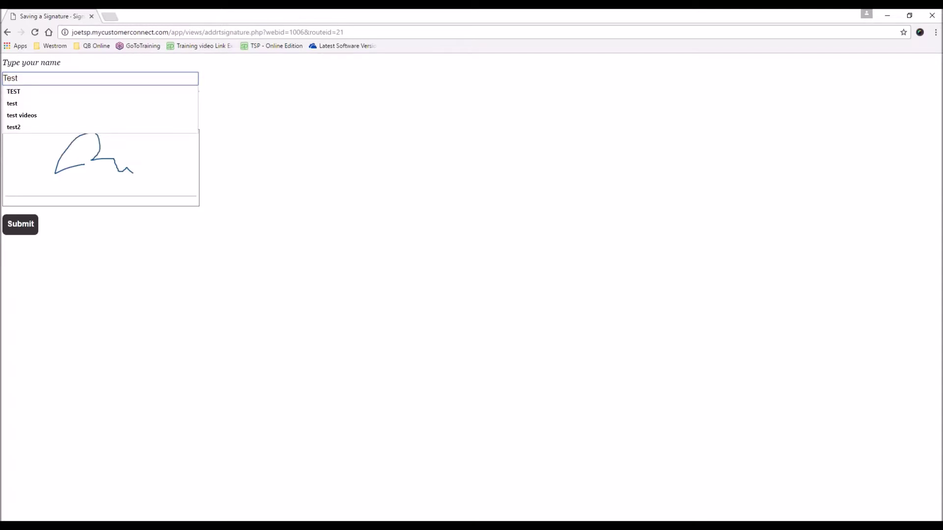
pyautogui.click(20, 233)
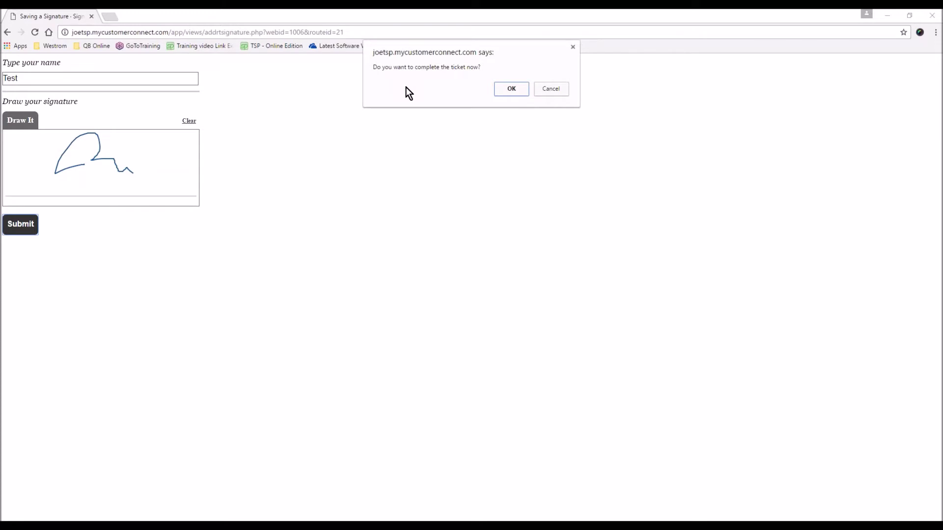
pyautogui.click(512, 90)
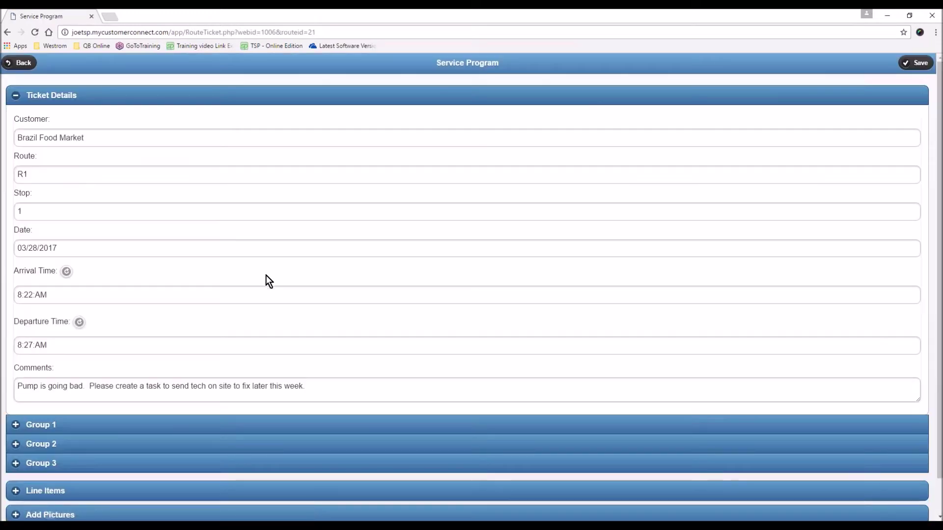
# Step: Check the ticket's footer for the signature and the completion status
pyautogui.scroll(-1, 128, 303)
pyautogui.click(20, 500)
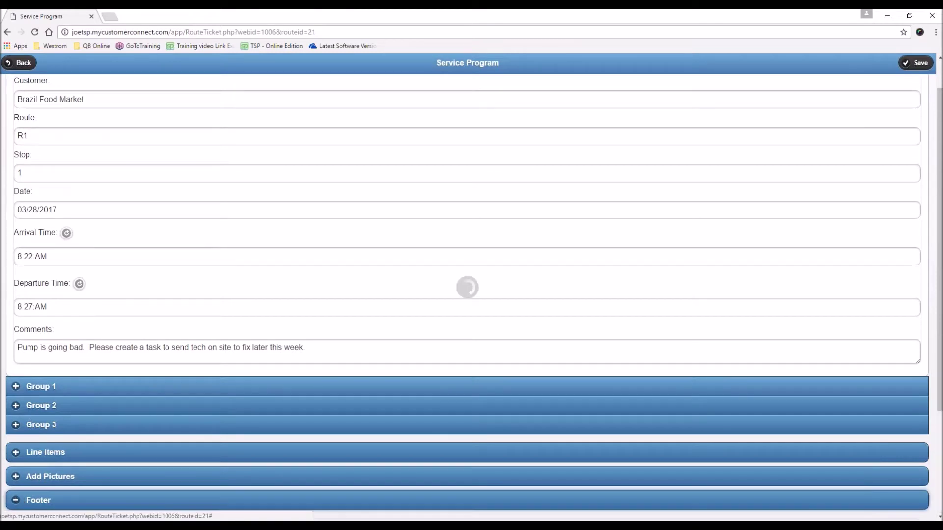
pyautogui.scroll(-3, 240, 339)
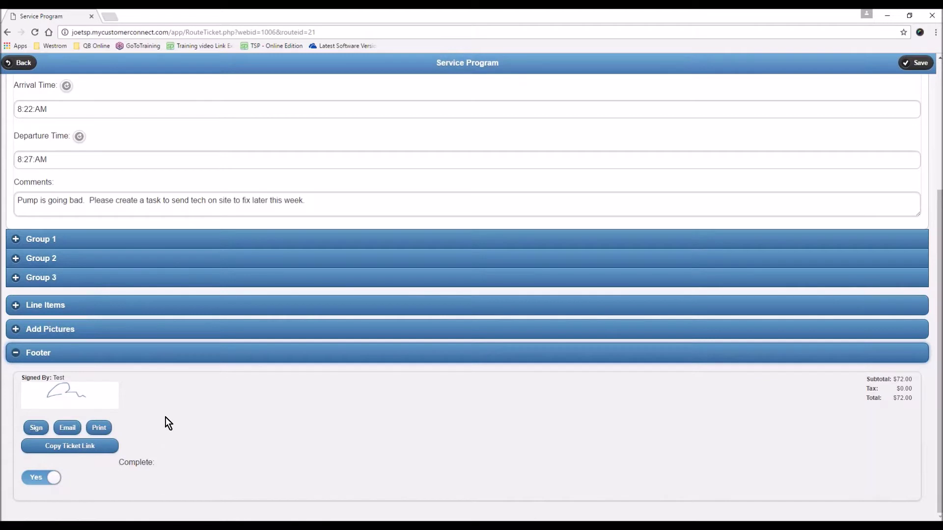
# Step: Open the printable ticket, review its header, line items, signature, group readings, checklist and picture, and close it
pyautogui.click(98, 428)
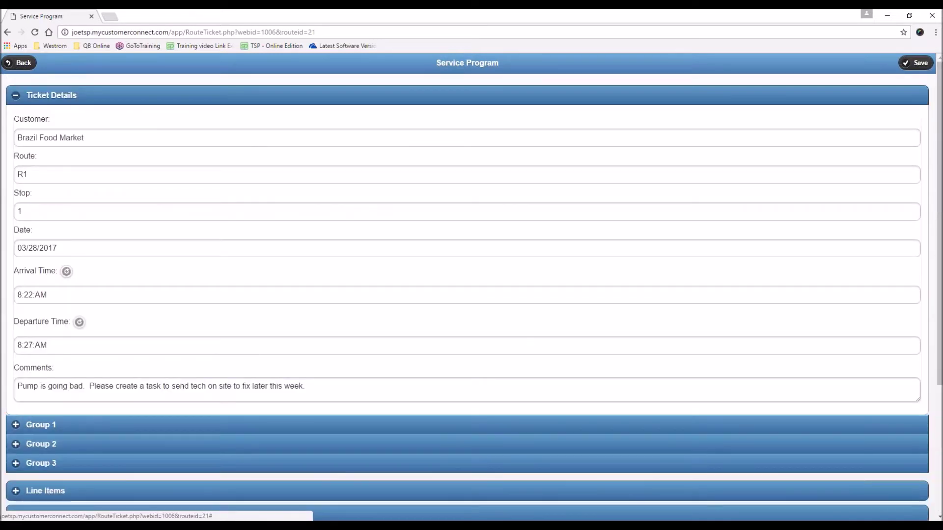
pyautogui.moveTo(93, 136); pyautogui.dragTo(18, 136)
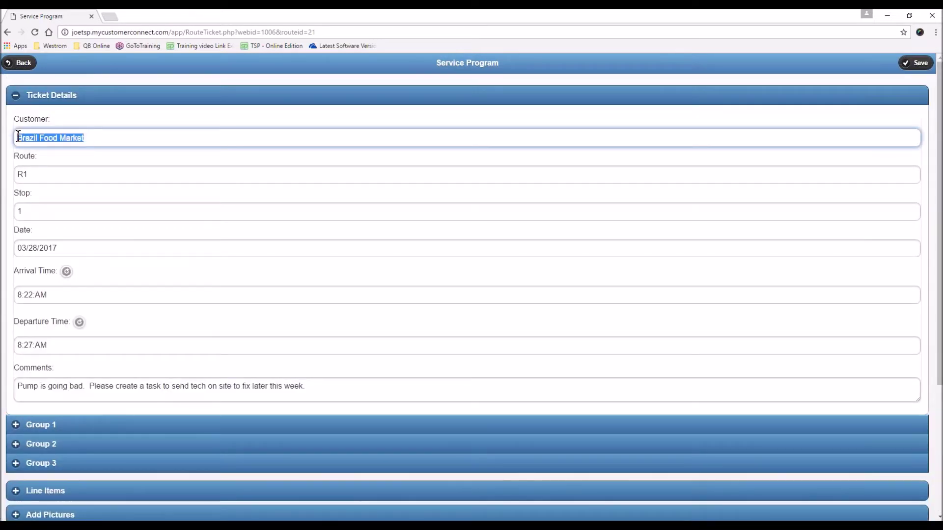
pyautogui.scroll(-4, 89, 255)
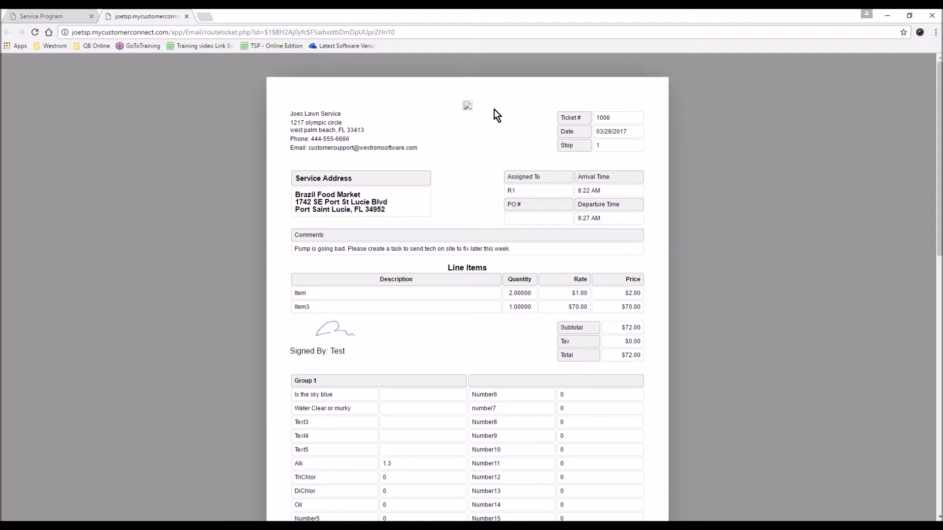
pyautogui.scroll(-4, 422, 334)
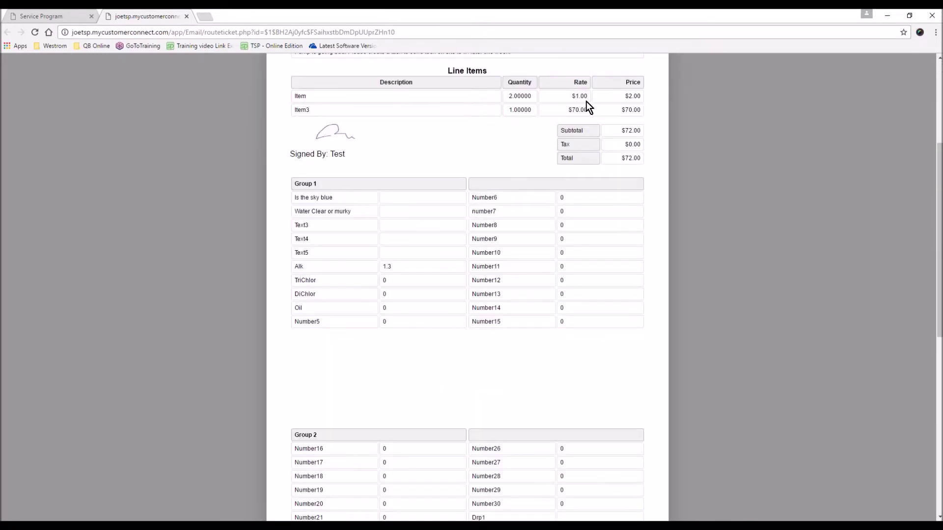
pyautogui.scroll(-9, 423, 285)
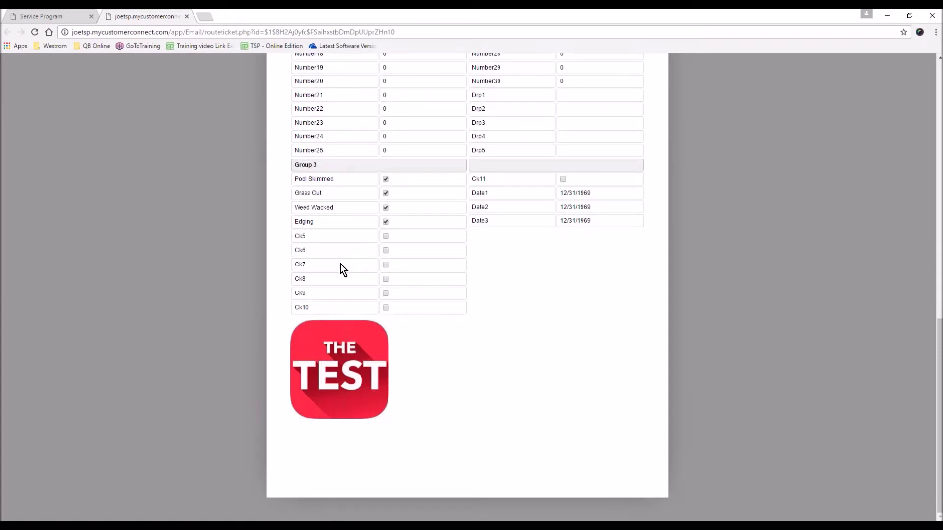
pyautogui.click(186, 17)
# Step: Leave the ticket for the stop details and switch to The Service Program desktop application
pyautogui.click(29, 64)
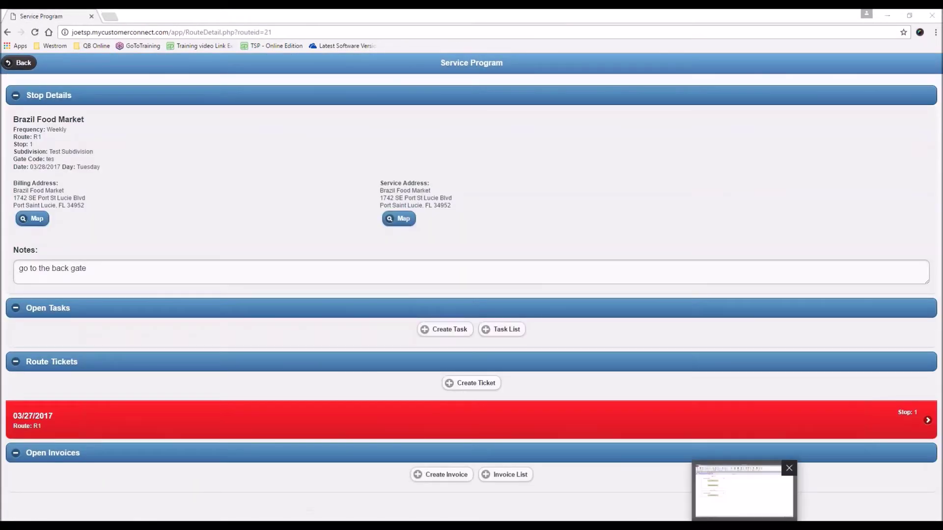
pyautogui.click(692, 500)
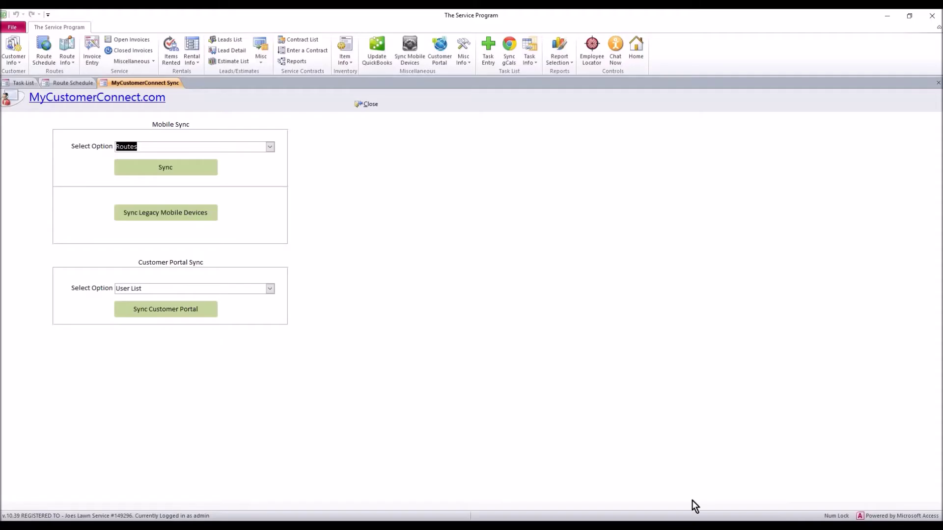
pyautogui.click(270, 146)
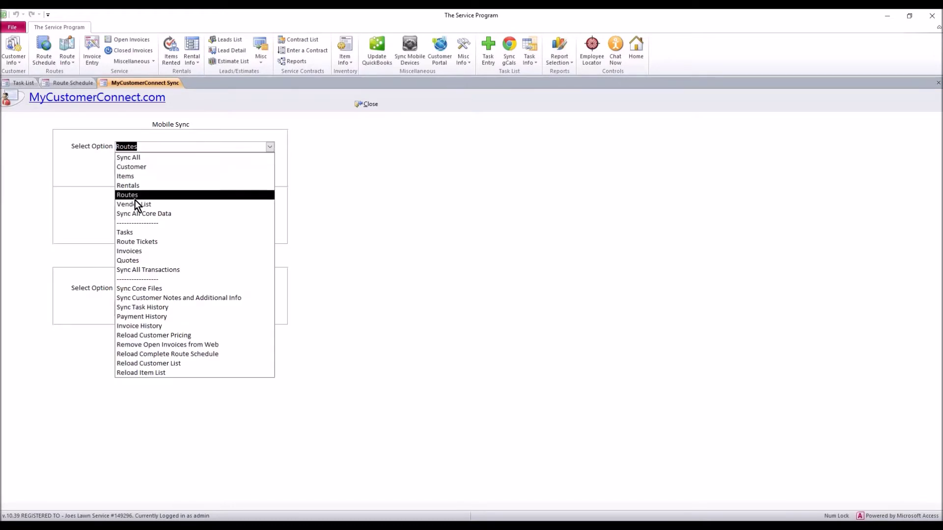
pyautogui.click(148, 195)
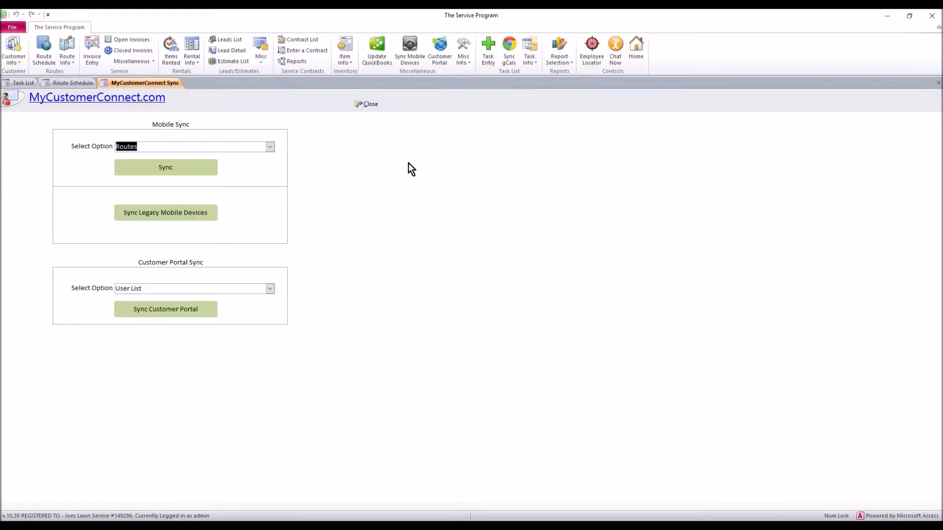
pyautogui.click(375, 107)
pyautogui.click(411, 46)
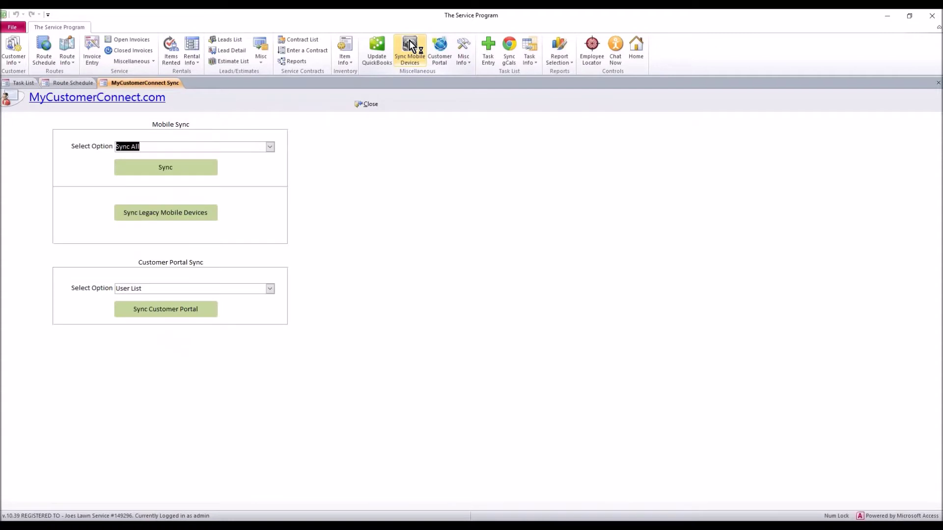
# Step: Run the mobile sync for Route Tickets, acknowledge its completion, and close the MyCustomerConnect Sync form
pyautogui.click(270, 147)
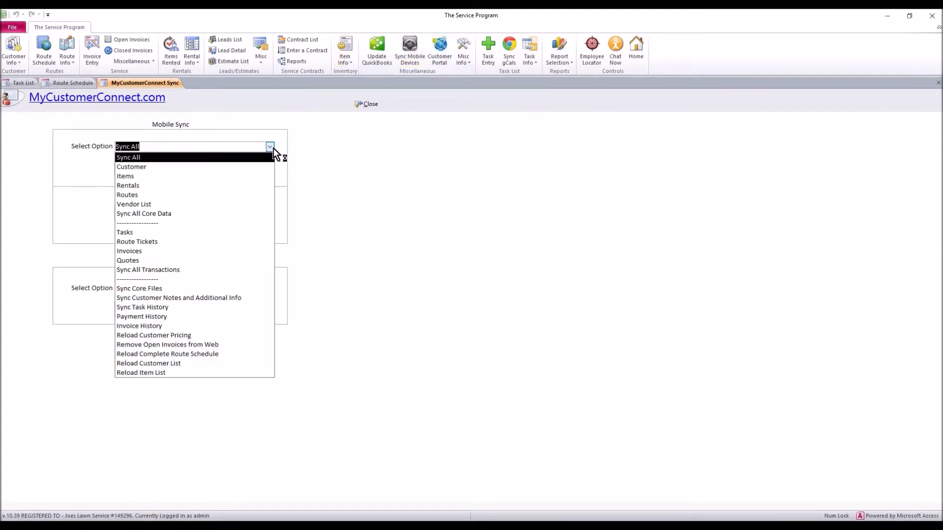
pyautogui.click(151, 243)
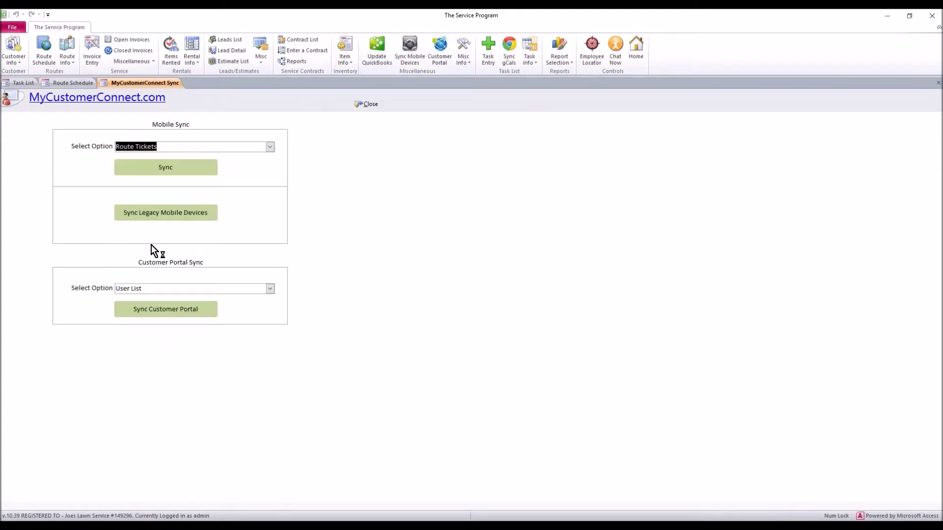
pyautogui.click(190, 167)
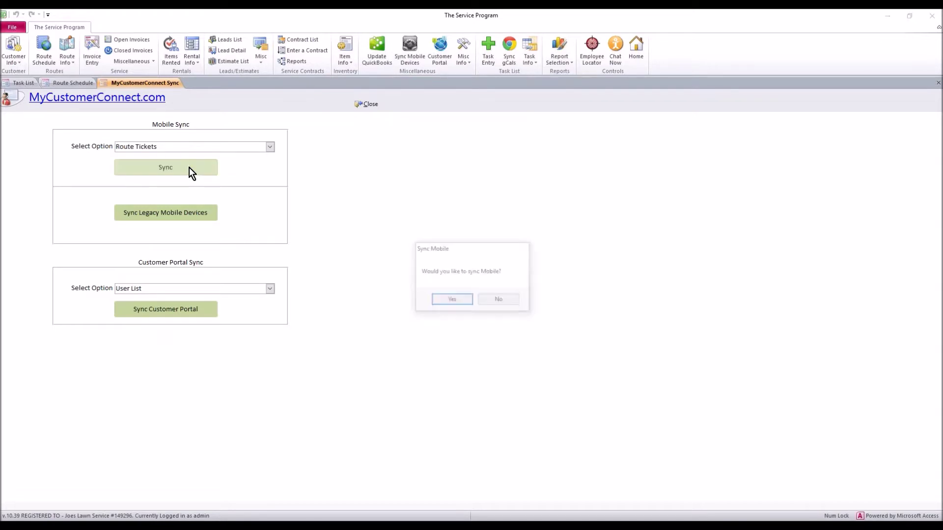
pyautogui.click(452, 301)
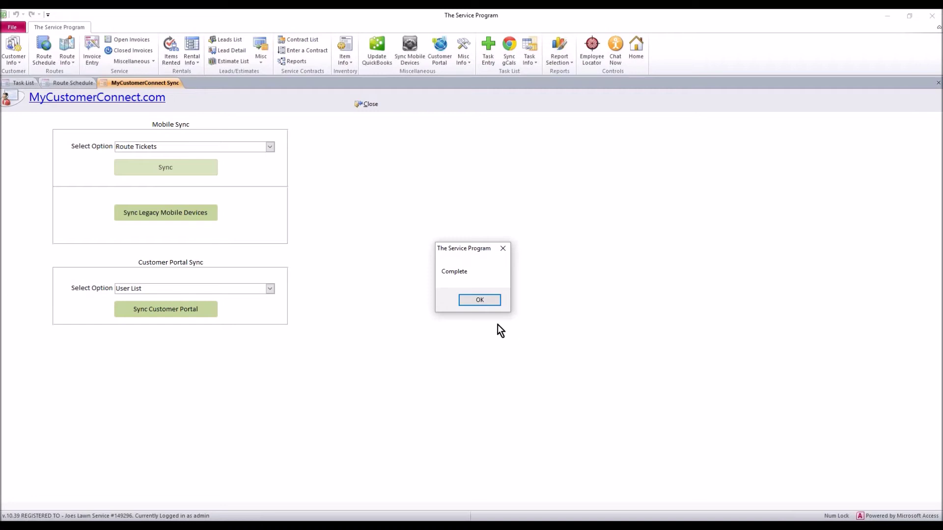
pyautogui.click(479, 301)
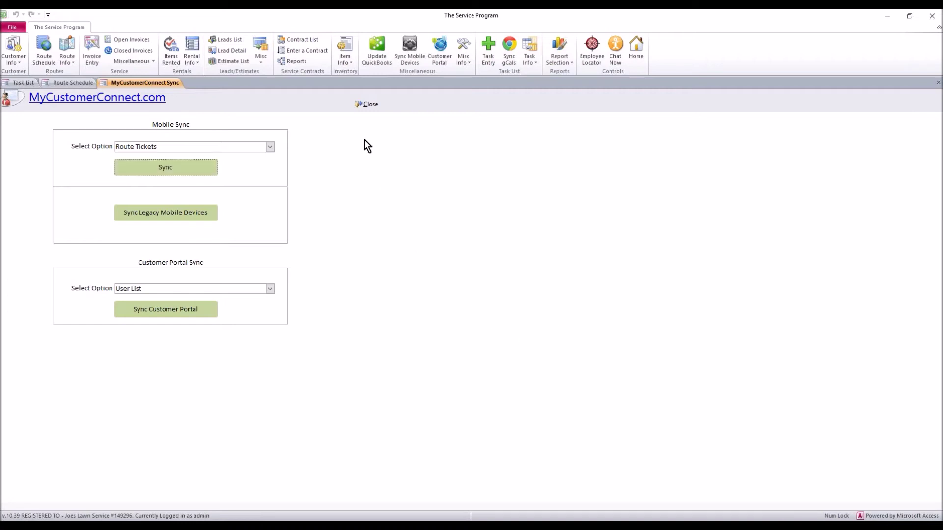
pyautogui.click(369, 104)
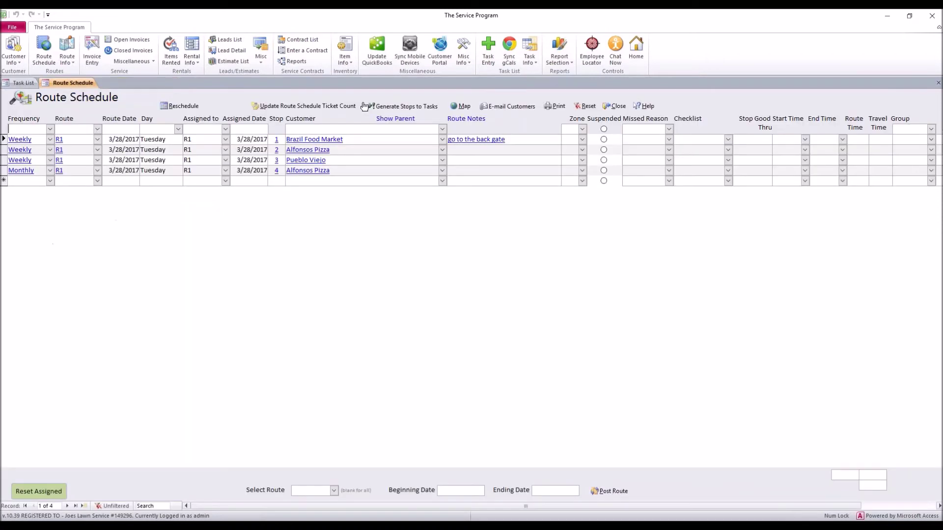
# Step: Open the Route Ticket List and review the customer and full comment of the 3/28/2017 Brazil Food Market ticket
pyautogui.click(66, 61)
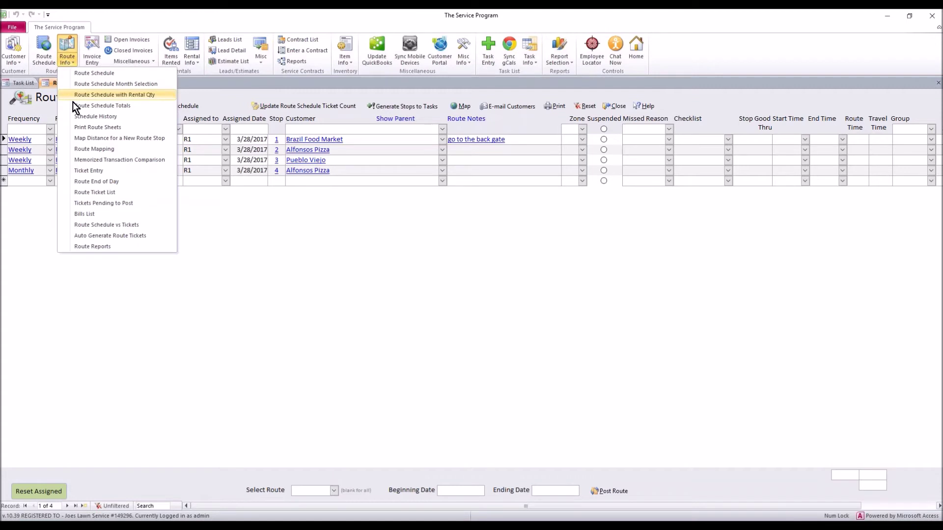
pyautogui.click(87, 193)
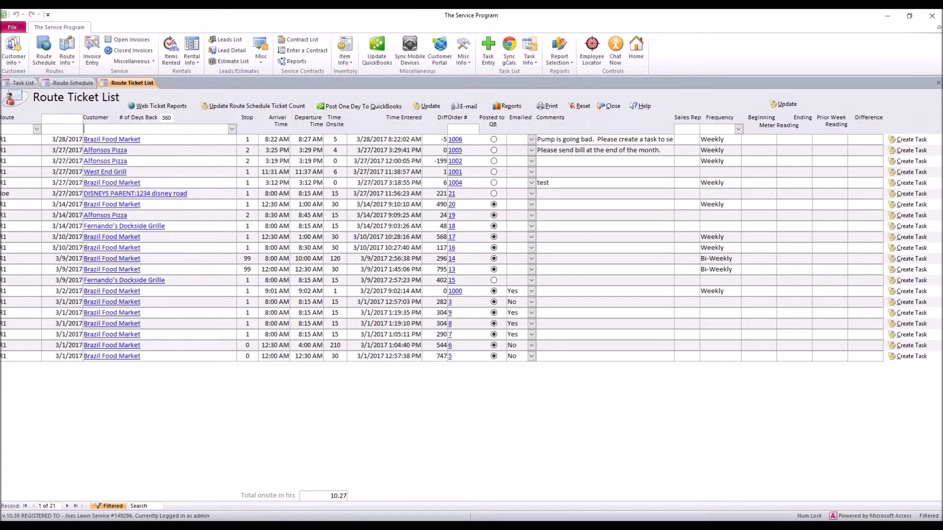
pyautogui.moveTo(142, 140); pyautogui.dragTo(84, 139)
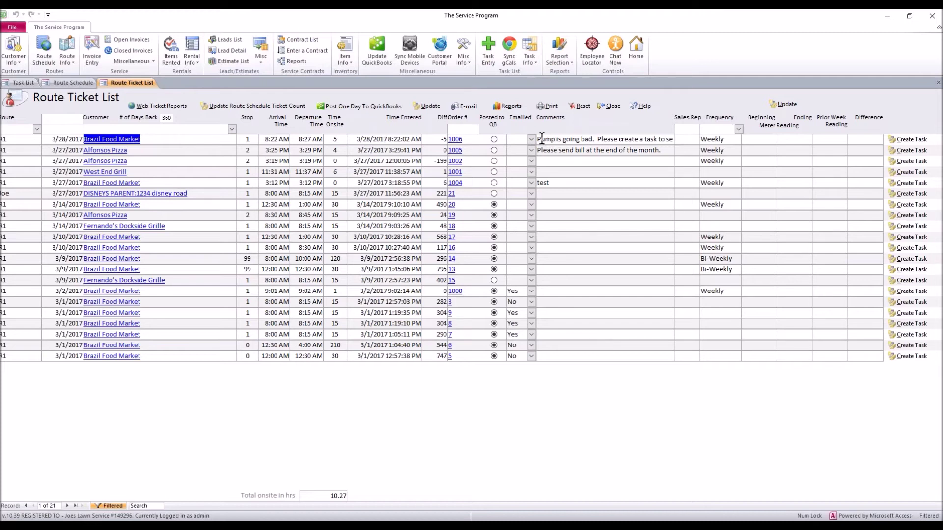
pyautogui.moveTo(540, 139); pyautogui.dragTo(650, 144)
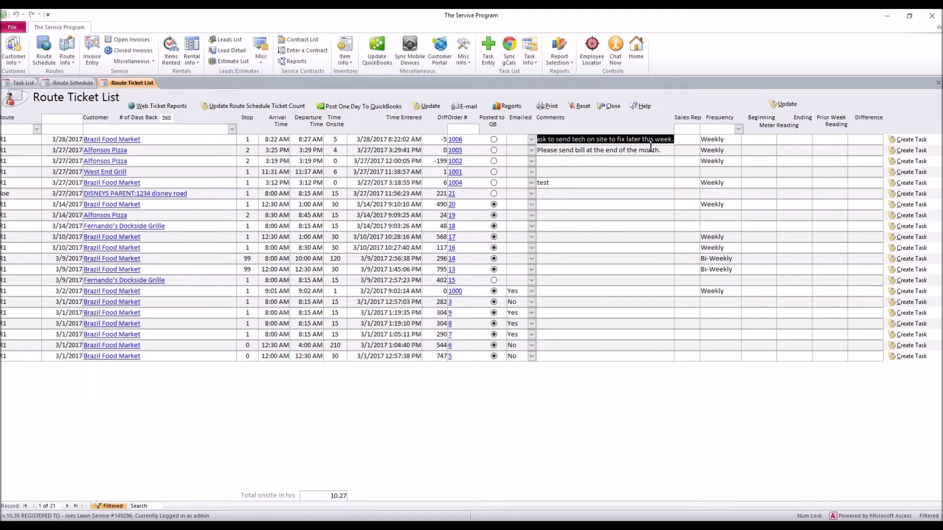
pyautogui.click(600, 141)
pyautogui.moveTo(609, 142); pyautogui.dragTo(532, 147)
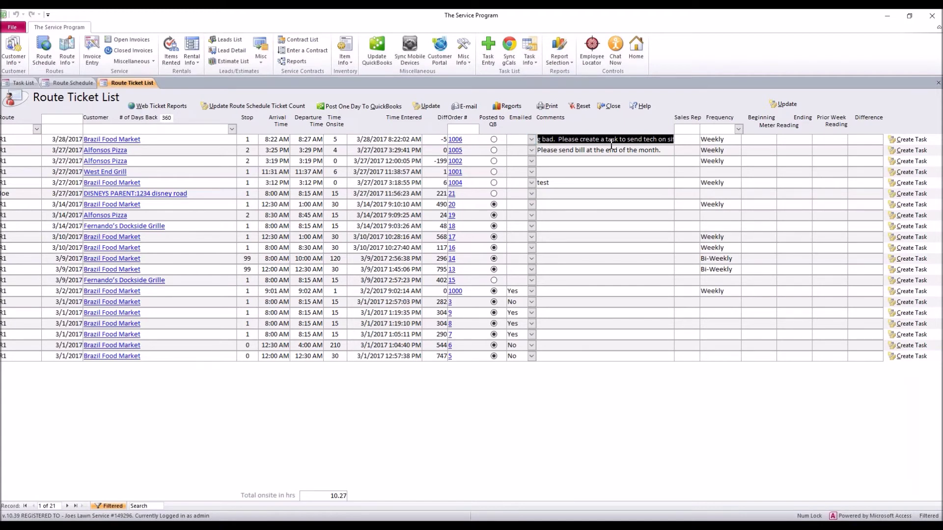
# Step: Create a task from the 3/28/2017 Brazil Food Market route ticket
pyautogui.click(902, 141)
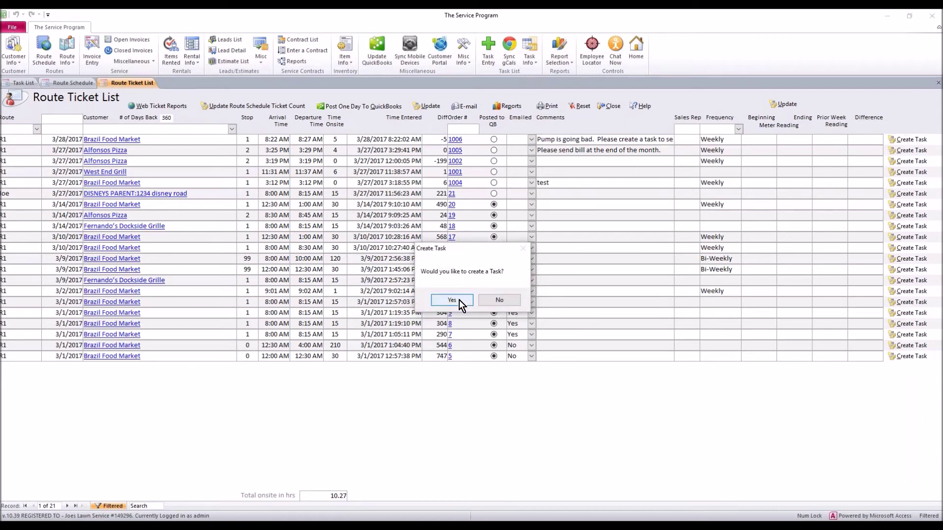
pyautogui.click(452, 300)
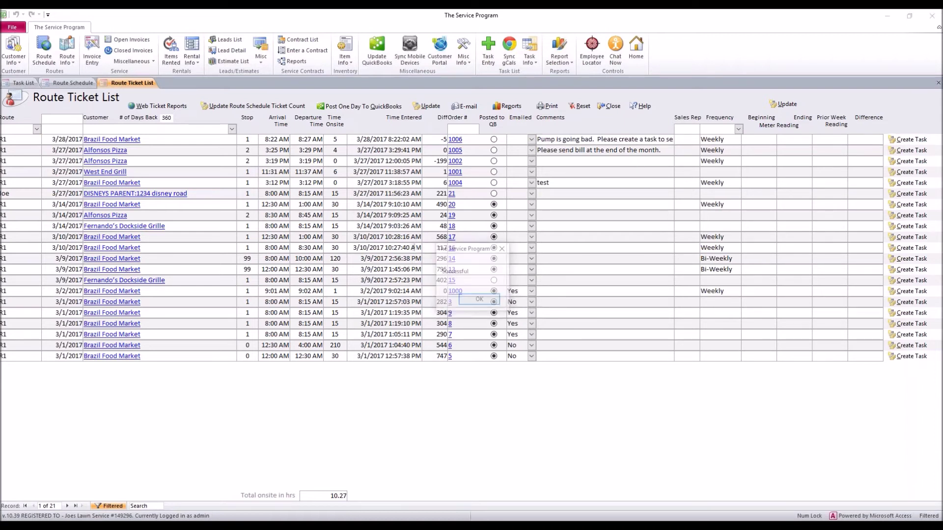
# Step: Assign the new Brazil Food Market follow-up task to R1, save and close it, and check it in the Employee Task List
pyautogui.click(476, 300)
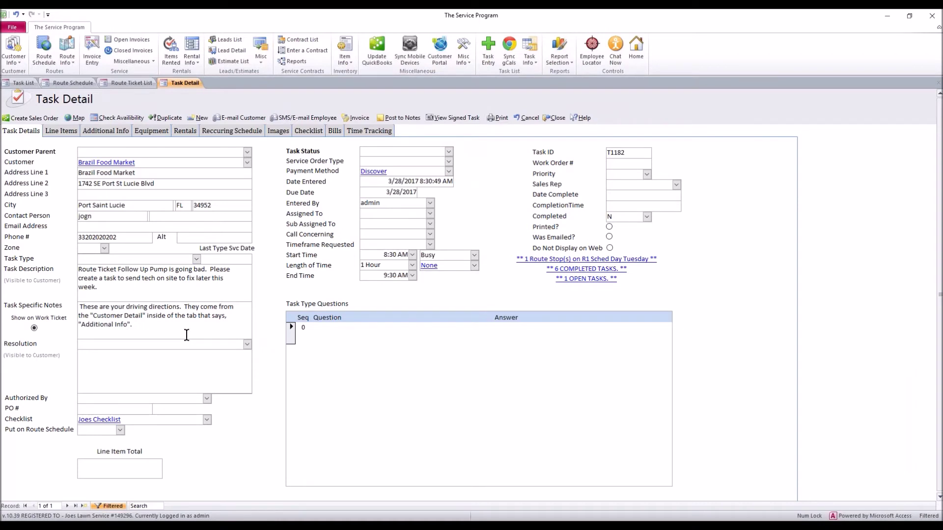
pyautogui.moveTo(386, 192); pyautogui.dragTo(412, 191)
pyautogui.click(399, 213)
pyautogui.click(430, 214)
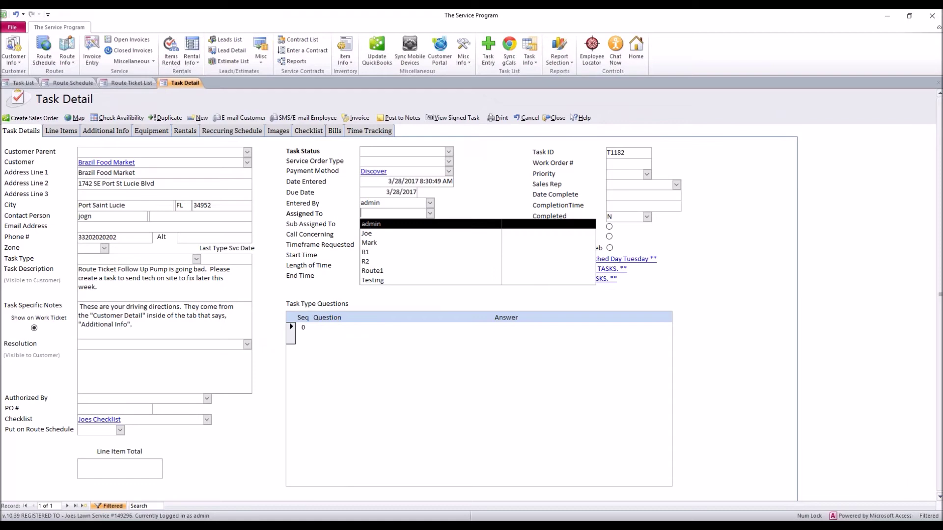
pyautogui.click(373, 251)
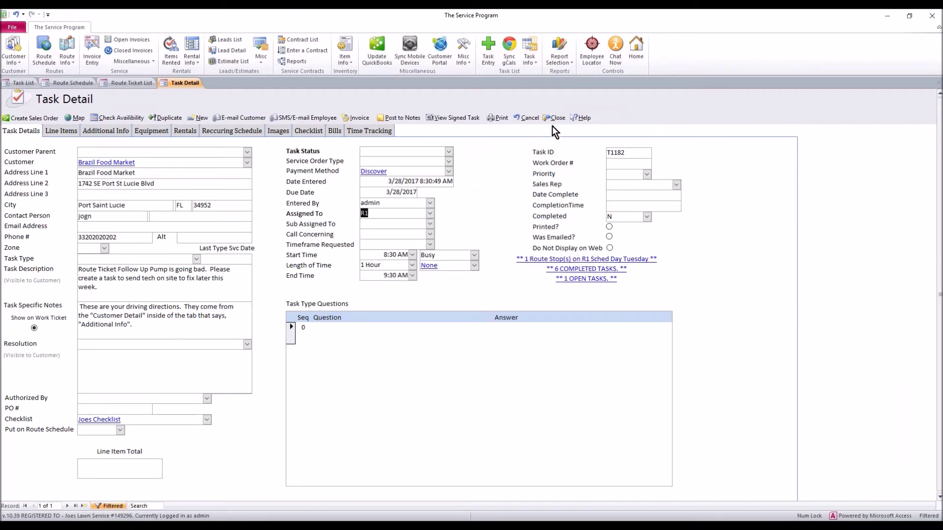
pyautogui.click(557, 118)
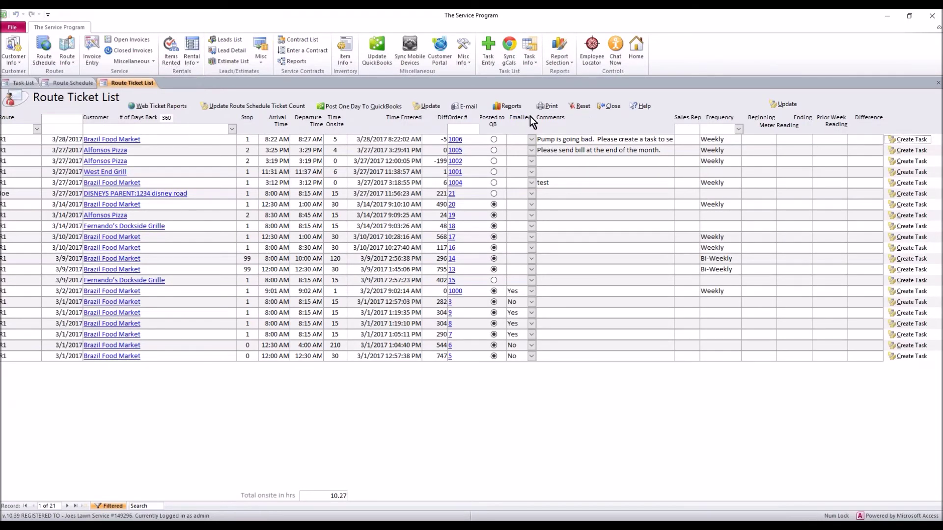
pyautogui.click(25, 84)
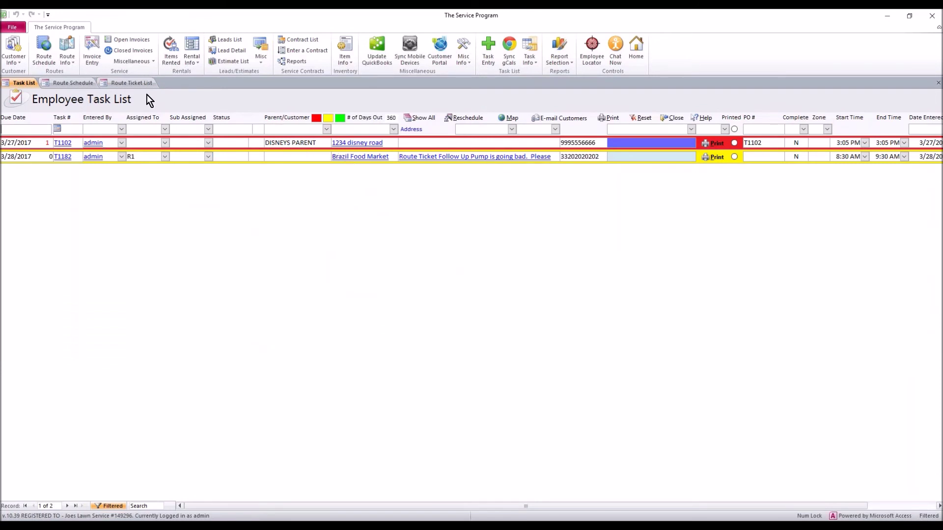
# Step: Open order 1006 from the Route Ticket List, review its order number and line items, and close the ticket
pyautogui.click(133, 83)
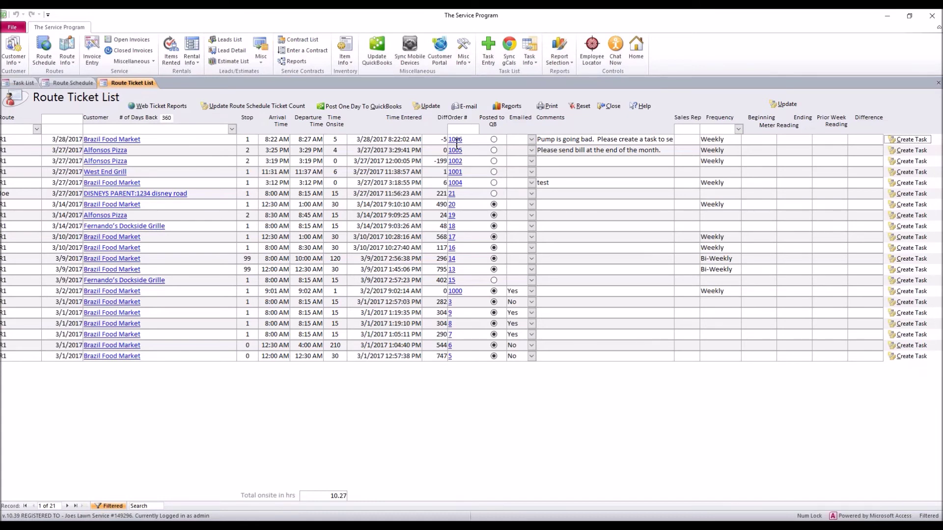
pyautogui.click(473, 139)
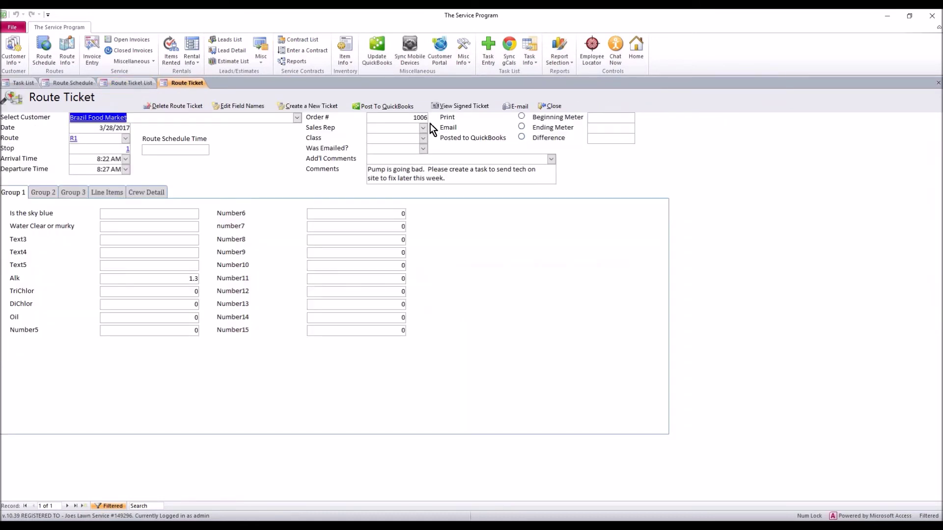
pyautogui.doubleClick(415, 118)
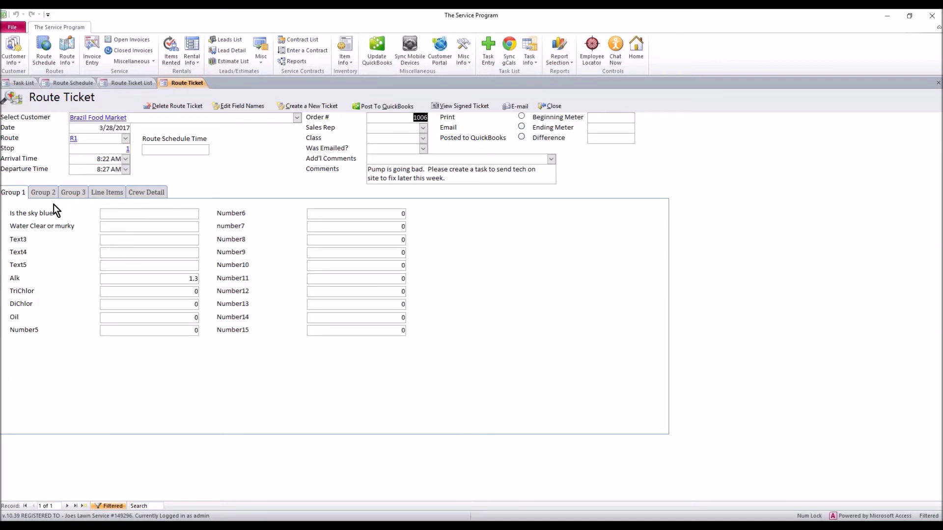
pyautogui.click(103, 195)
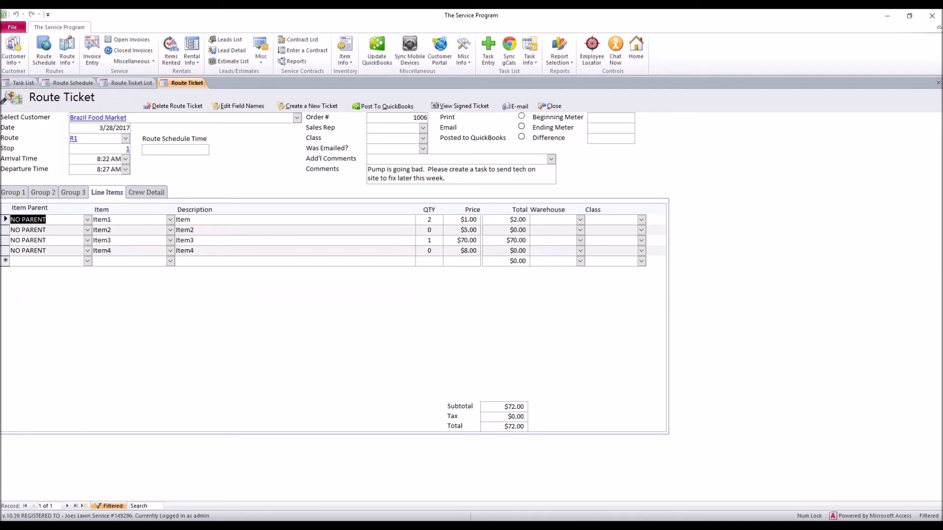
pyautogui.click(553, 107)
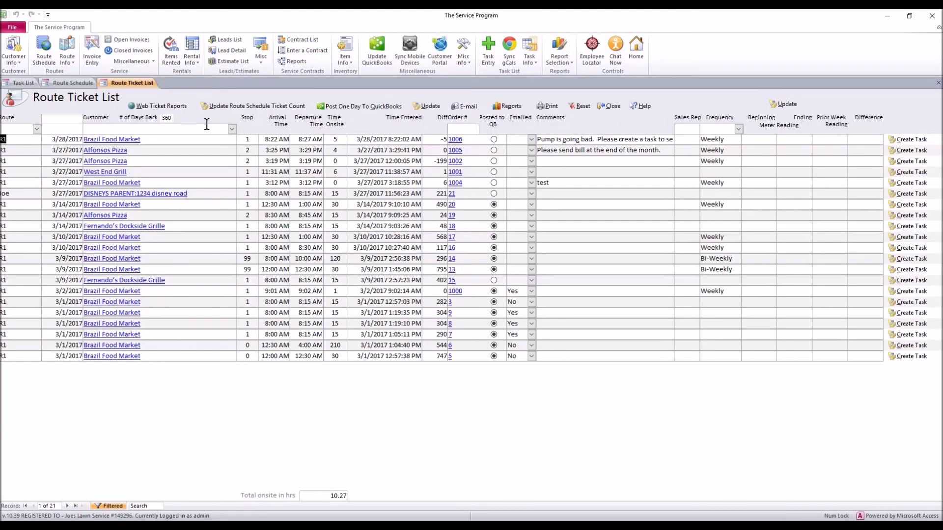
# Step: Open the Route Tickets Pending to Post list and examine the items, quantities and totals of the 3/28/2017 Brazil Food Market ticket
pyautogui.click(70, 59)
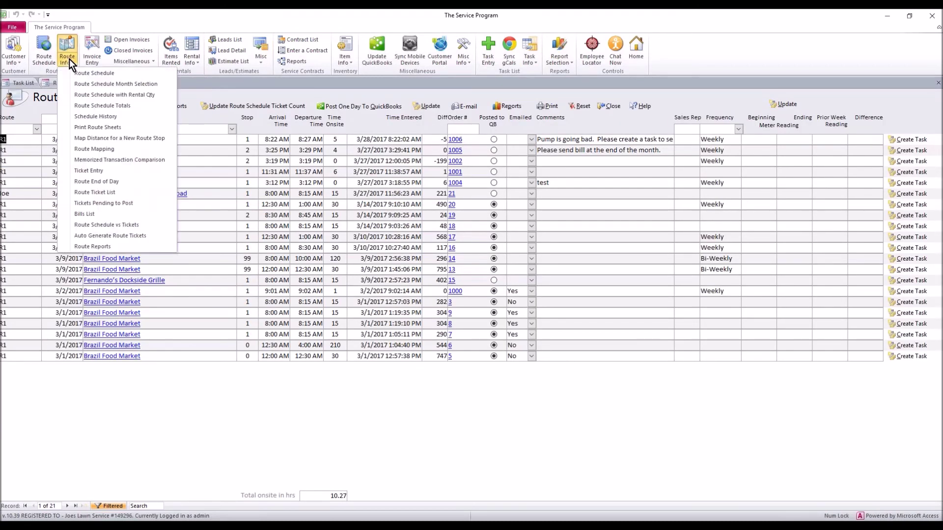
pyautogui.click(93, 202)
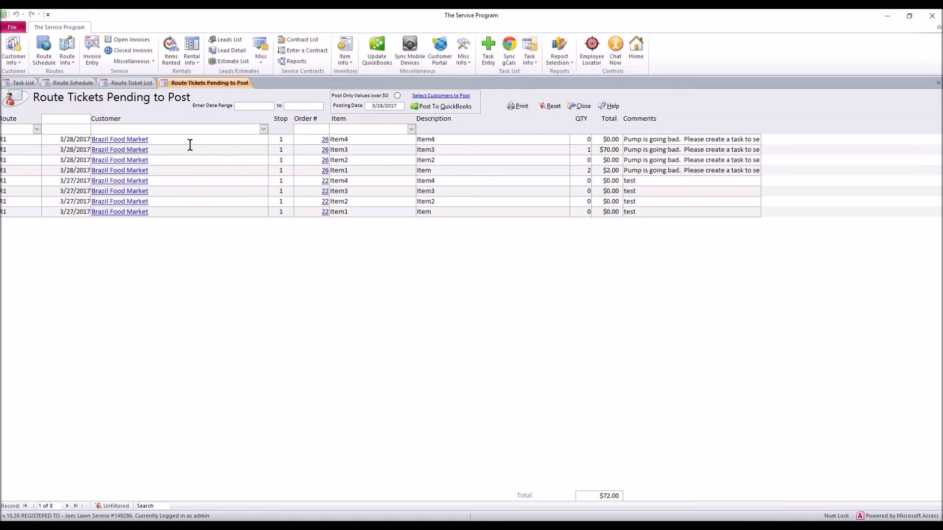
pyautogui.click(172, 140)
pyautogui.moveTo(172, 139); pyautogui.dragTo(90, 140)
pyautogui.moveTo(360, 139); pyautogui.dragTo(328, 141)
pyautogui.moveTo(173, 150); pyautogui.dragTo(93, 147)
pyautogui.moveTo(358, 149); pyautogui.dragTo(327, 171)
pyautogui.click(589, 170)
pyautogui.moveTo(605, 170); pyautogui.dragTo(619, 170)
pyautogui.click(585, 161)
pyautogui.doubleClick(584, 161)
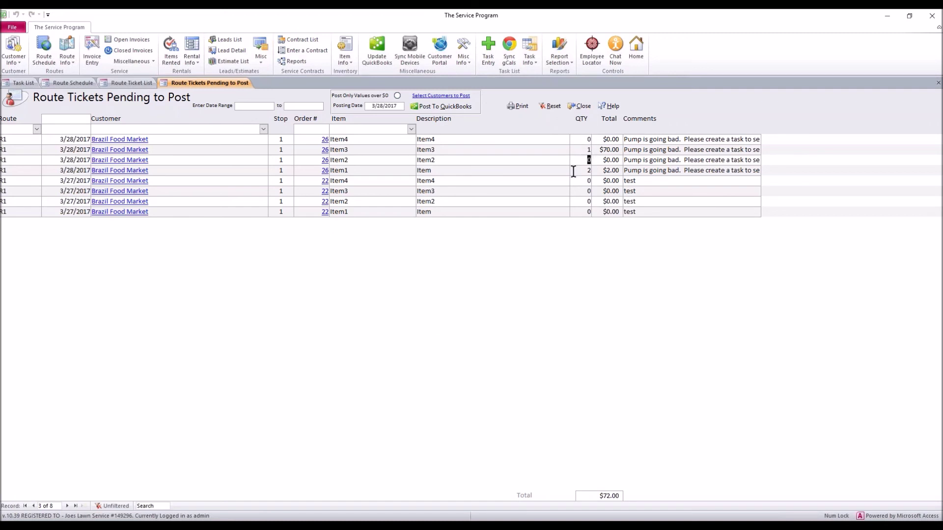